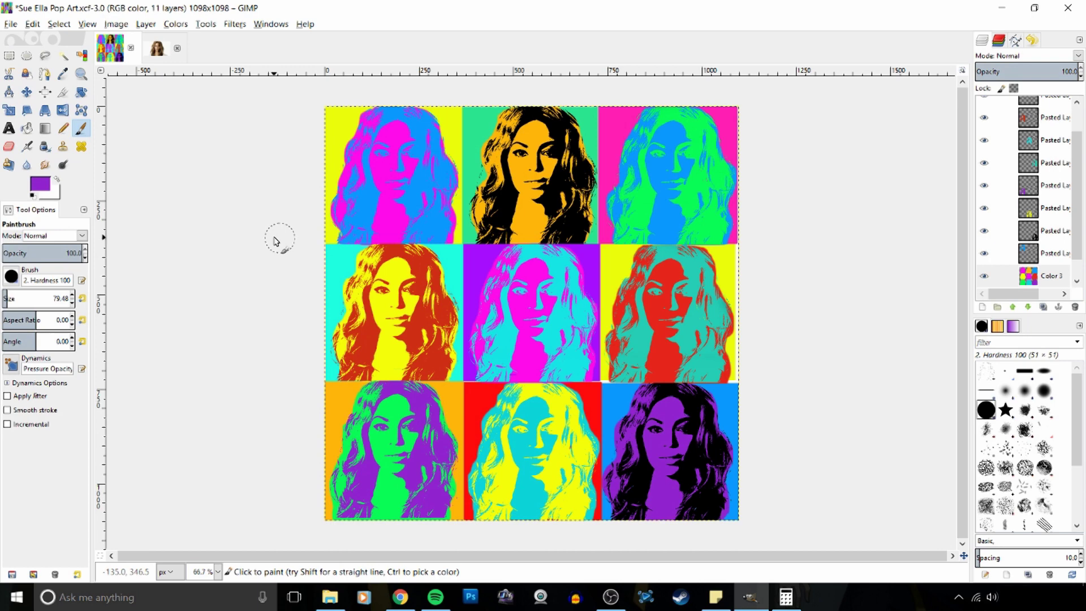
# Switch to the original 685×365 colour portrait photo's image tab.
pyautogui.click(157, 48)
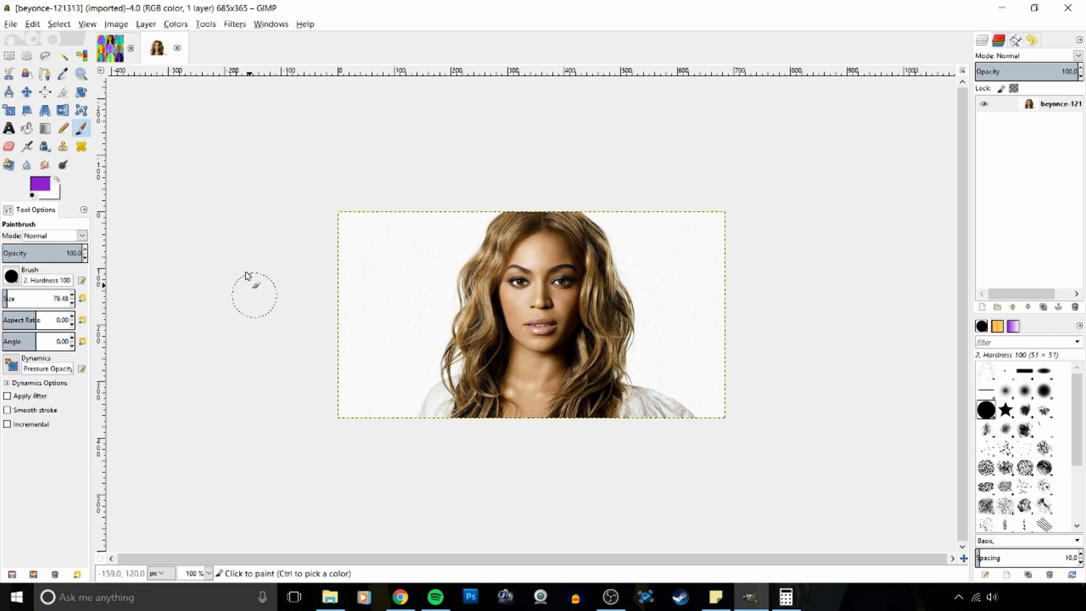
# Open the Colors menu for the portrait photo.
pyautogui.click(177, 25)
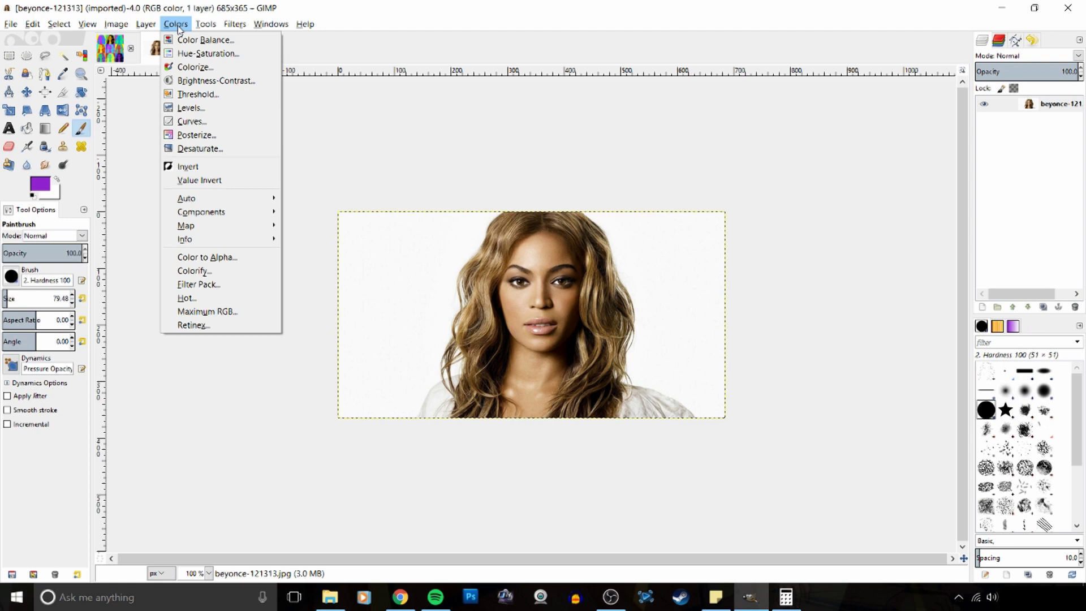
# Apply a Colors > Threshold of 119–255 to make the portrait stark black-and-white.
pyautogui.click(238, 95)
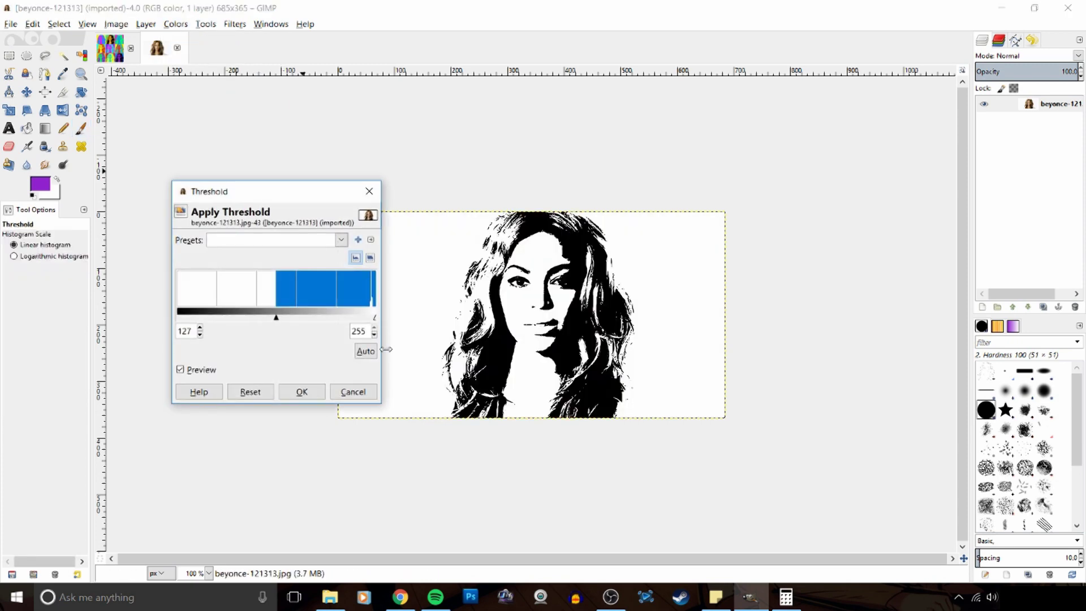
pyautogui.moveTo(299, 195); pyautogui.dragTo(288, 95)
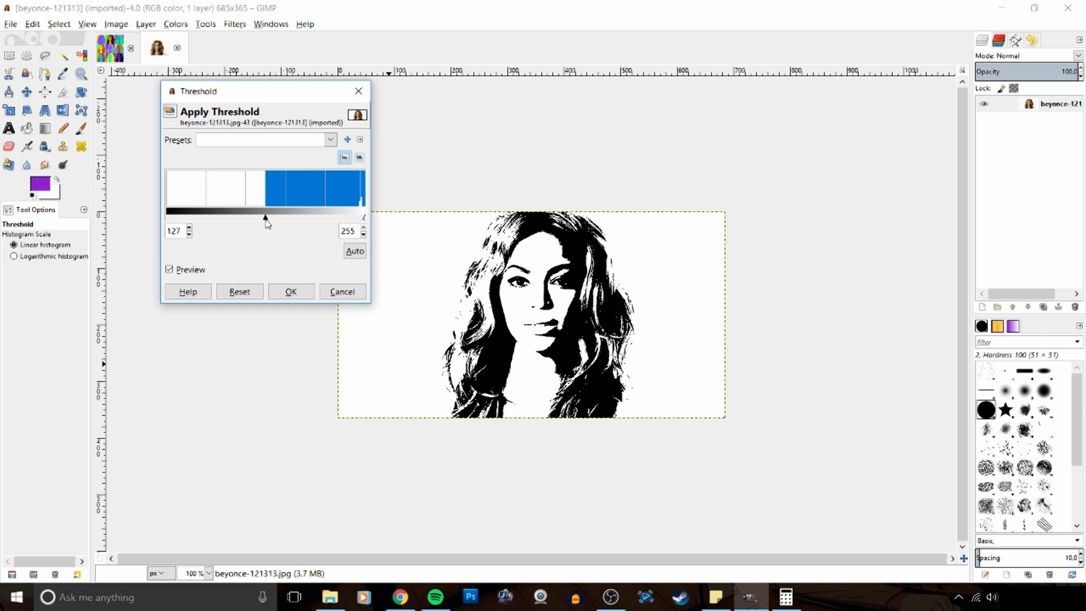
pyautogui.moveTo(267, 223)
pyautogui.mouseDown()
pyautogui.moveTo(283, 225)
pyautogui.moveTo(261, 231)
pyautogui.mouseUp()
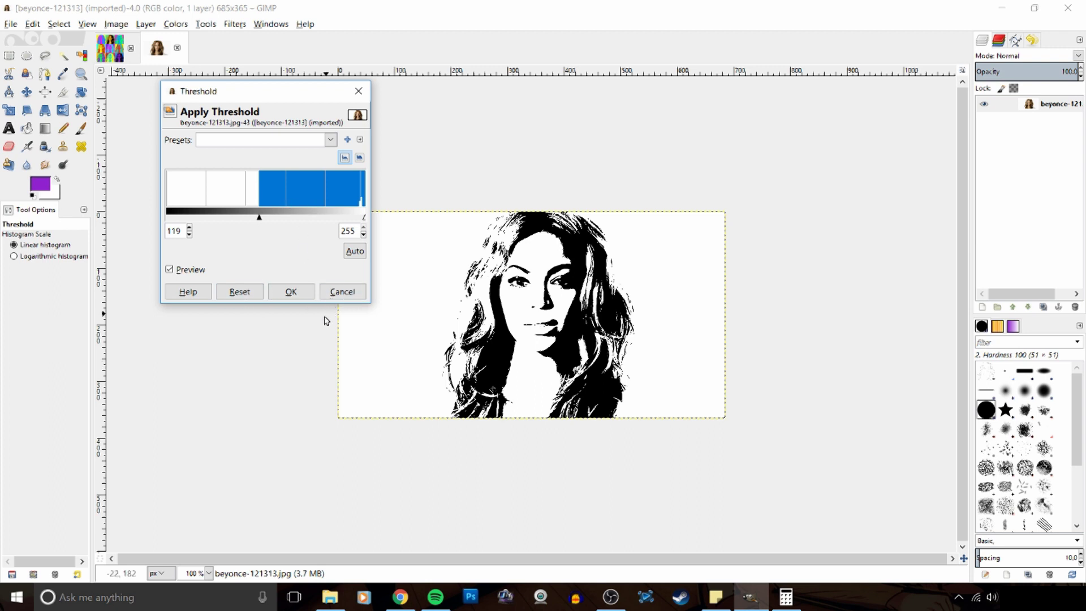
pyautogui.click(290, 292)
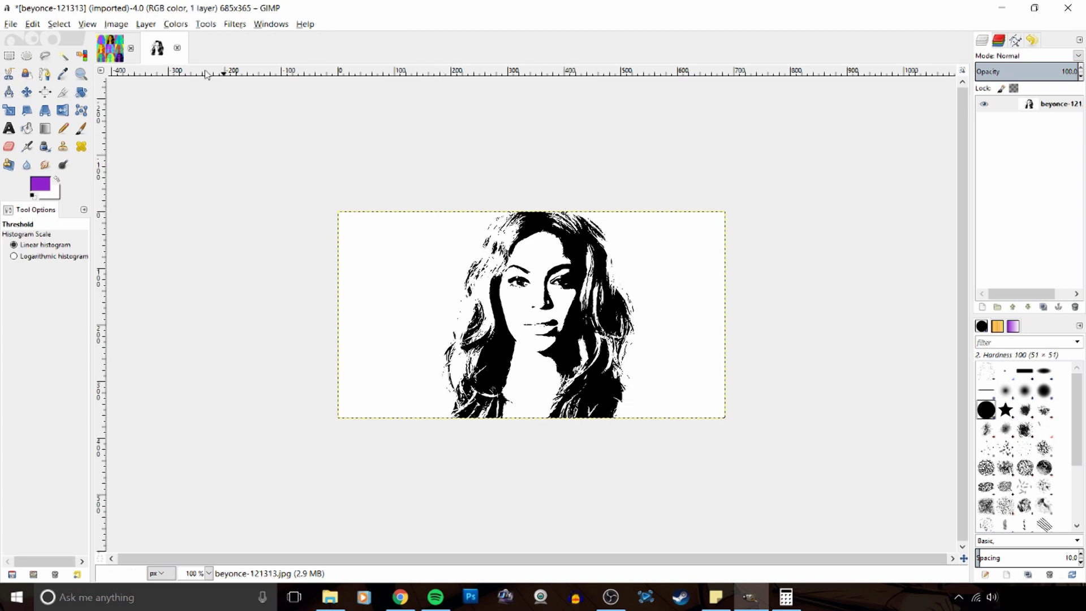
# Draw a fixed 1:1 rectangle selection, 364×364 at position 175, 0, framing the face.
pyautogui.click(113, 58)
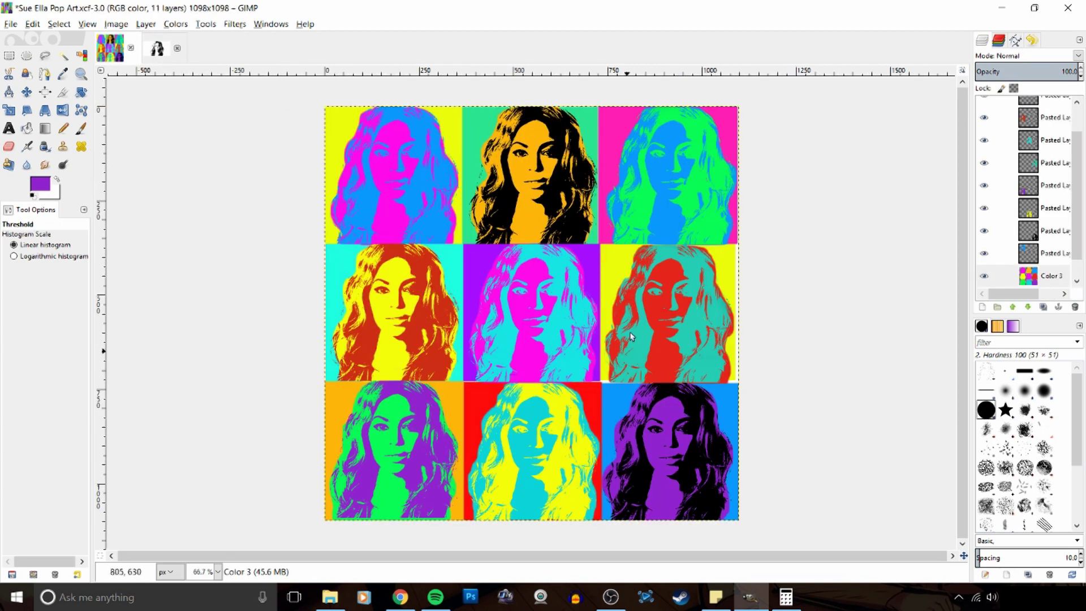
pyautogui.click(154, 54)
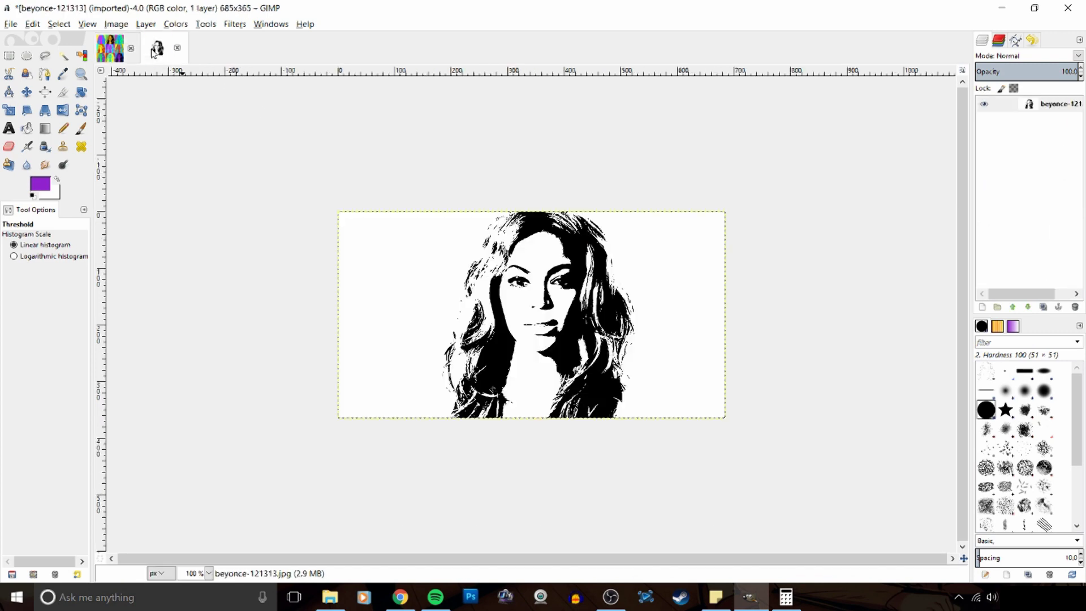
pyautogui.click(9, 56)
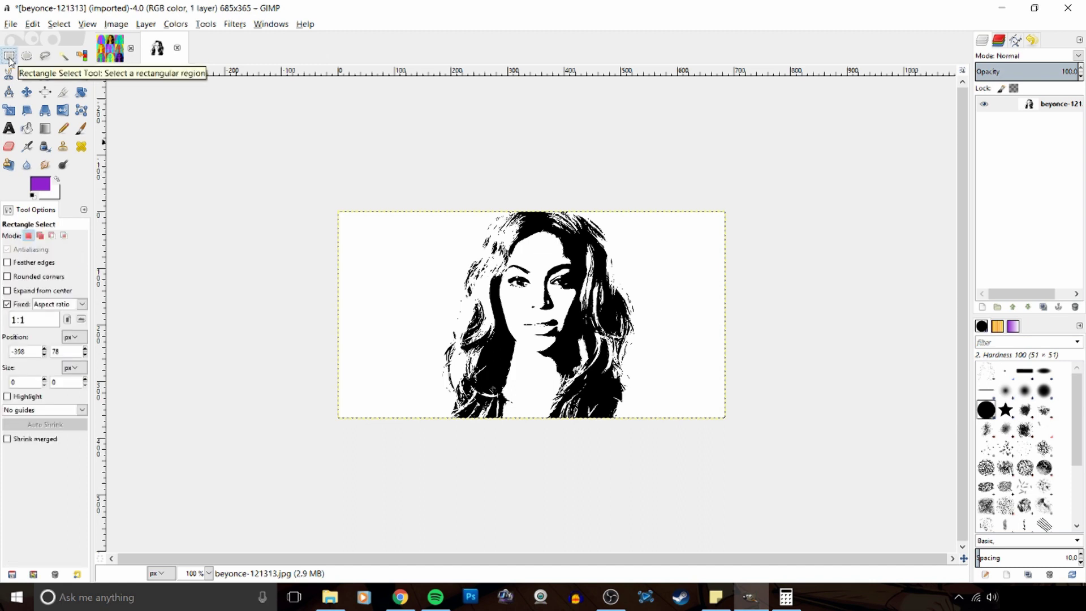
pyautogui.click(7, 305)
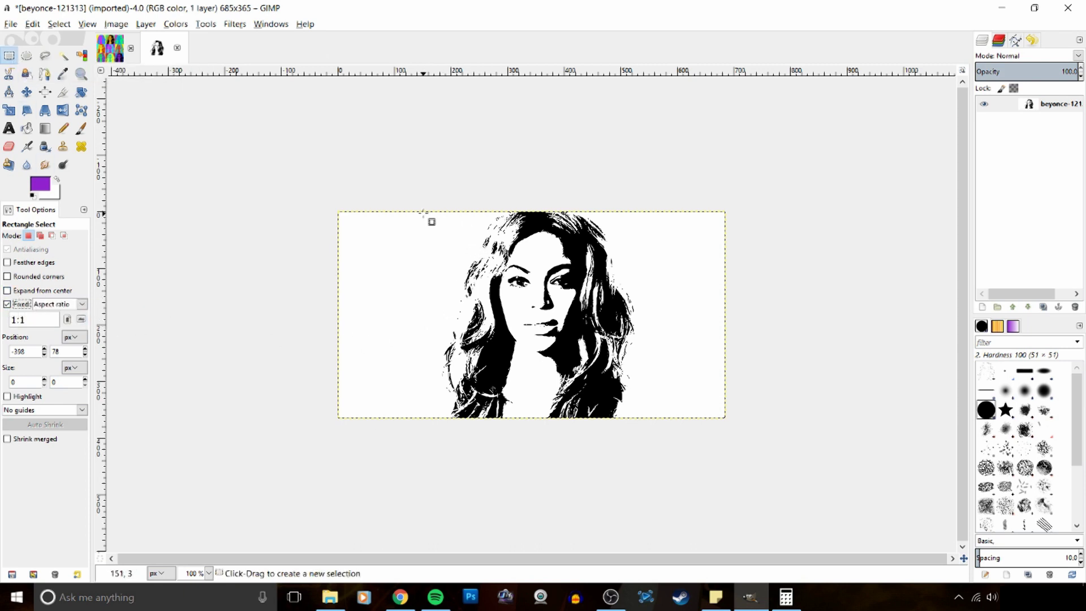
pyautogui.moveTo(423, 212); pyautogui.dragTo(637, 370)
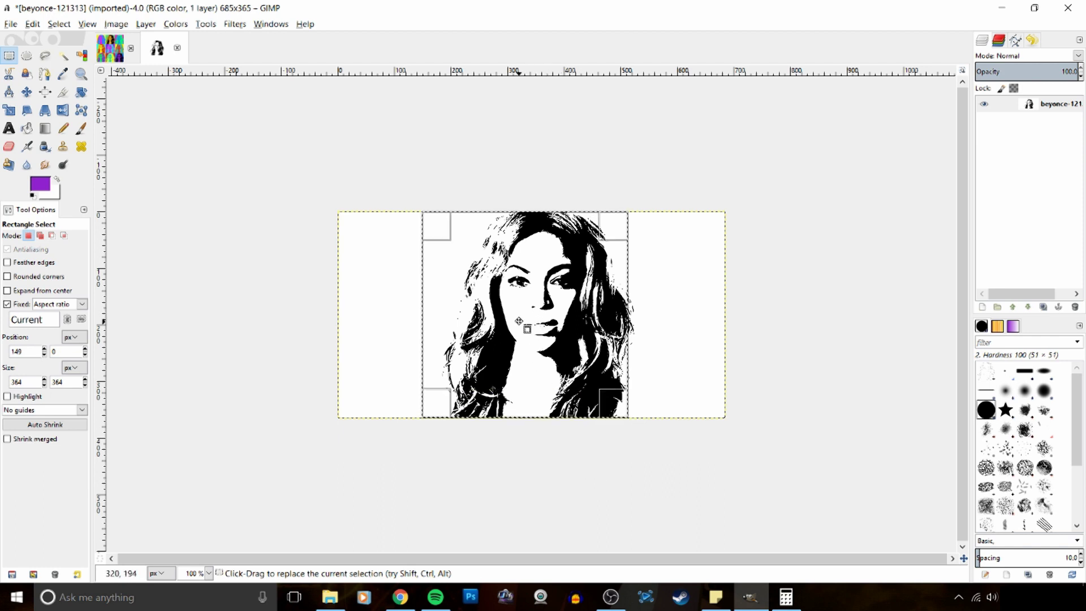
pyautogui.moveTo(521, 315); pyautogui.dragTo(538, 315)
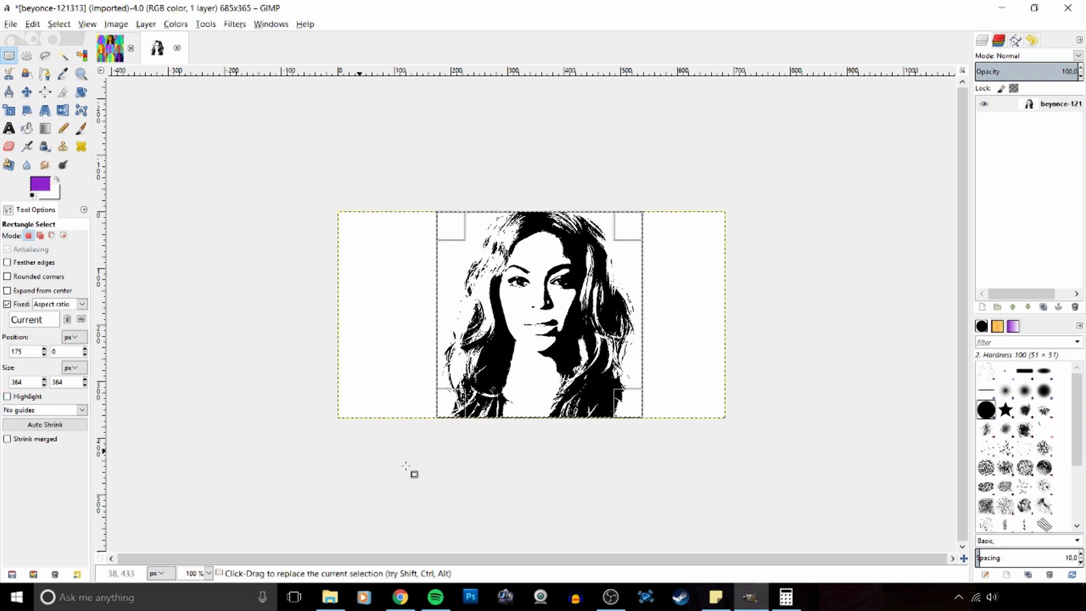
# In Calculator, clear and compute 364 × 3 = 1,092, then move the window aside.
pyautogui.click(787, 597)
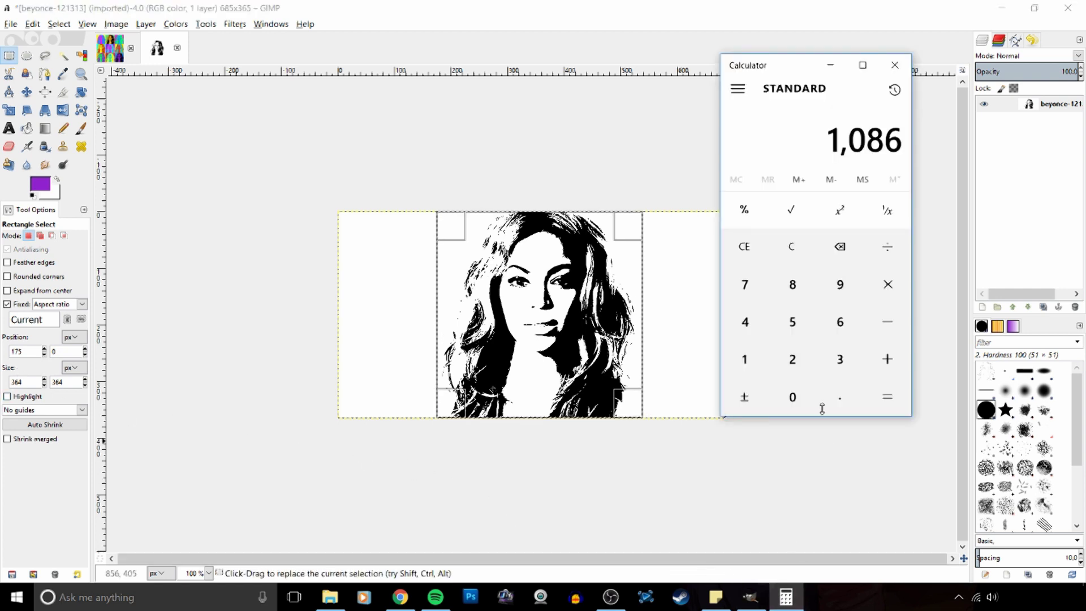
pyautogui.click(789, 246)
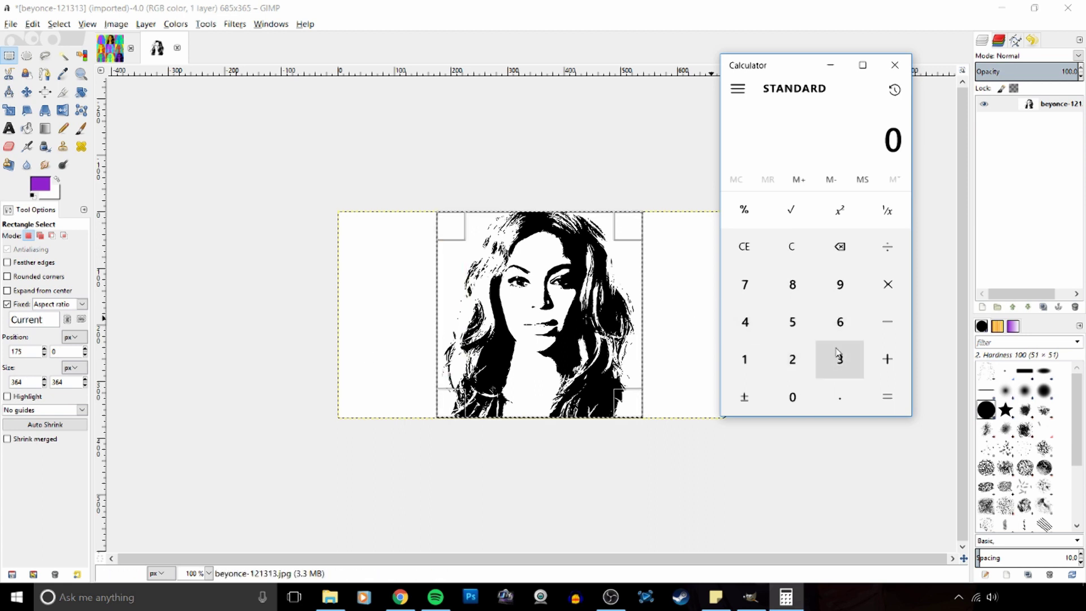
pyautogui.click(838, 354)
pyautogui.click(840, 322)
pyautogui.click(735, 324)
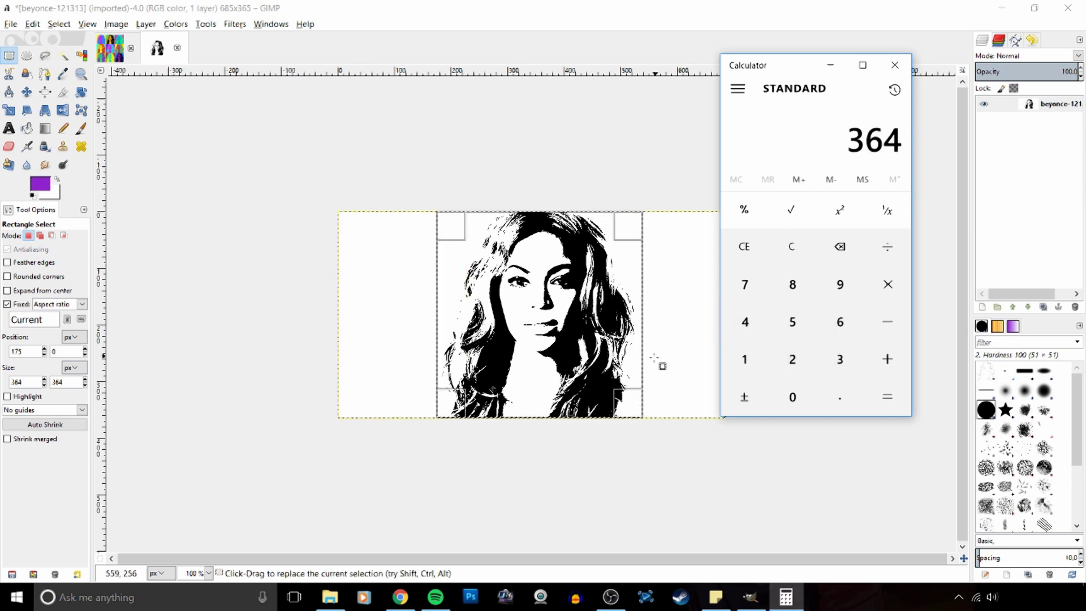
pyautogui.click(886, 284)
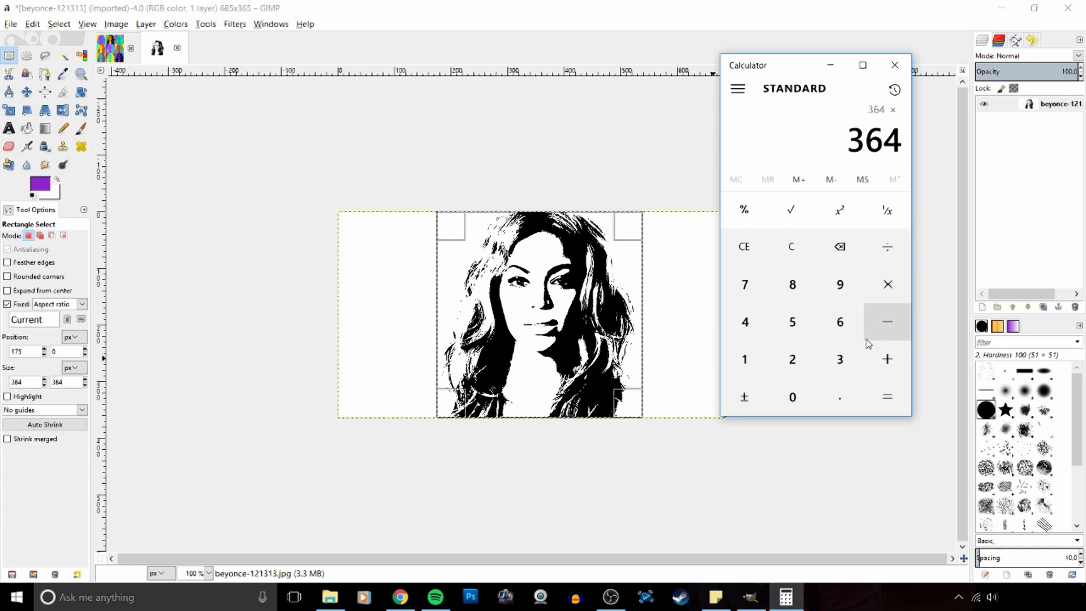
pyautogui.click(840, 358)
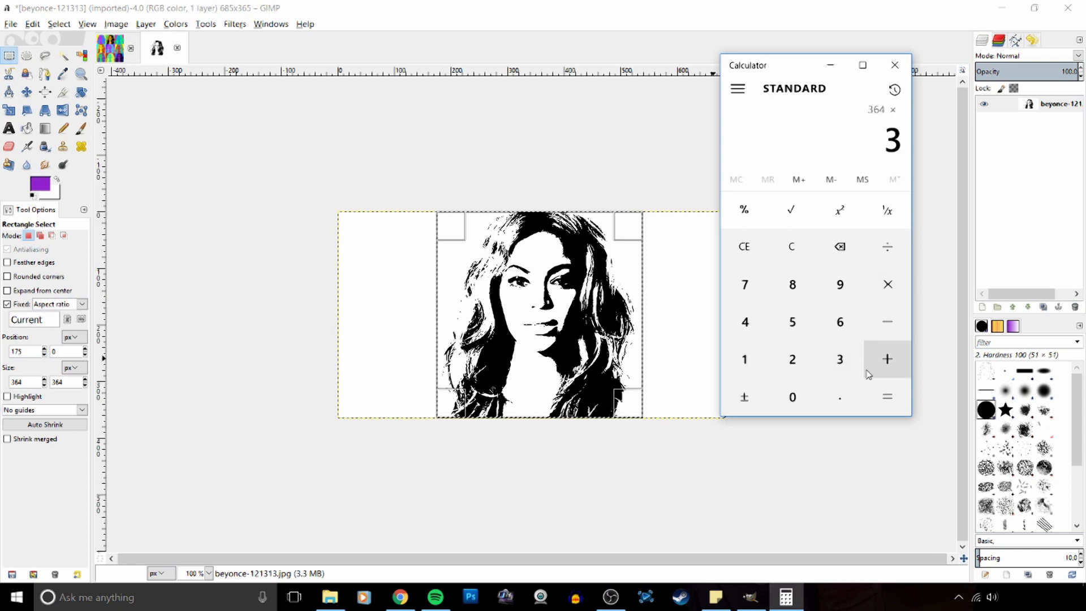
pyautogui.click(879, 406)
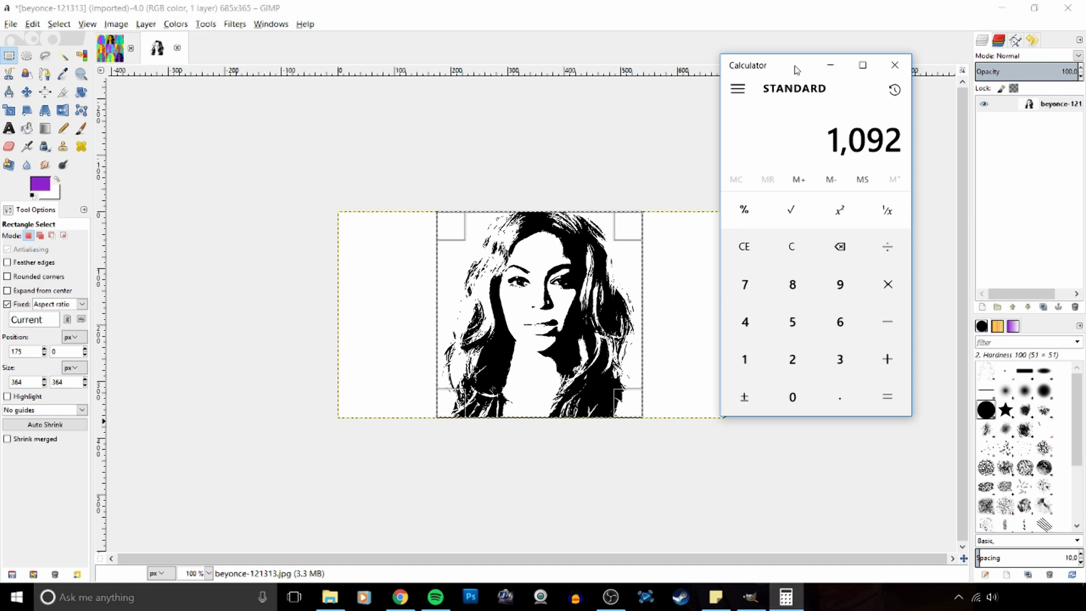
pyautogui.moveTo(796, 69); pyautogui.dragTo(835, 188)
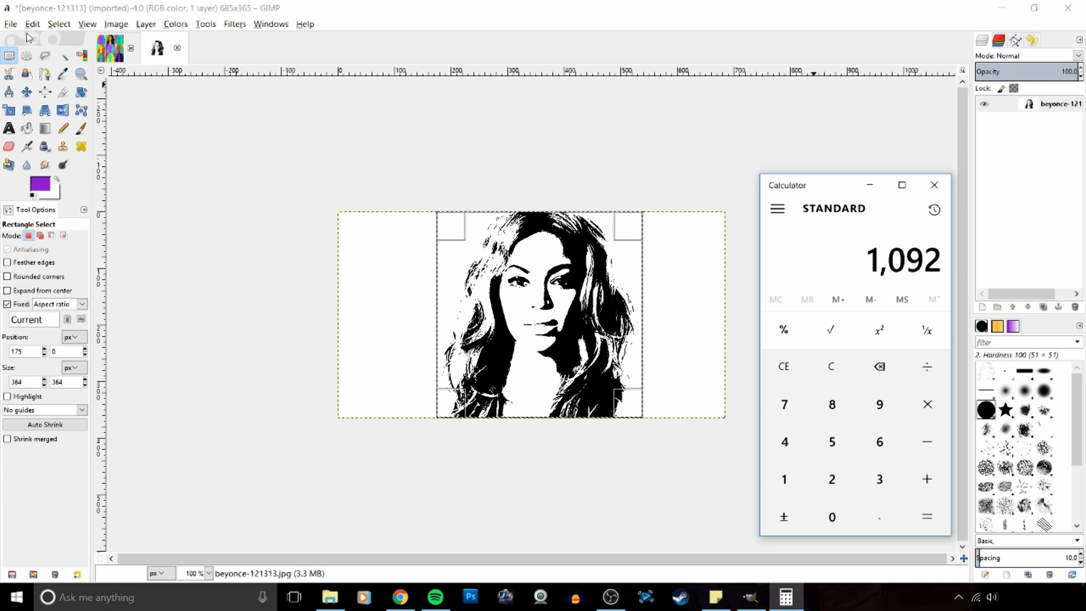
# Create a new blank image with width and height of 1092 pixels.
pyautogui.click(11, 26)
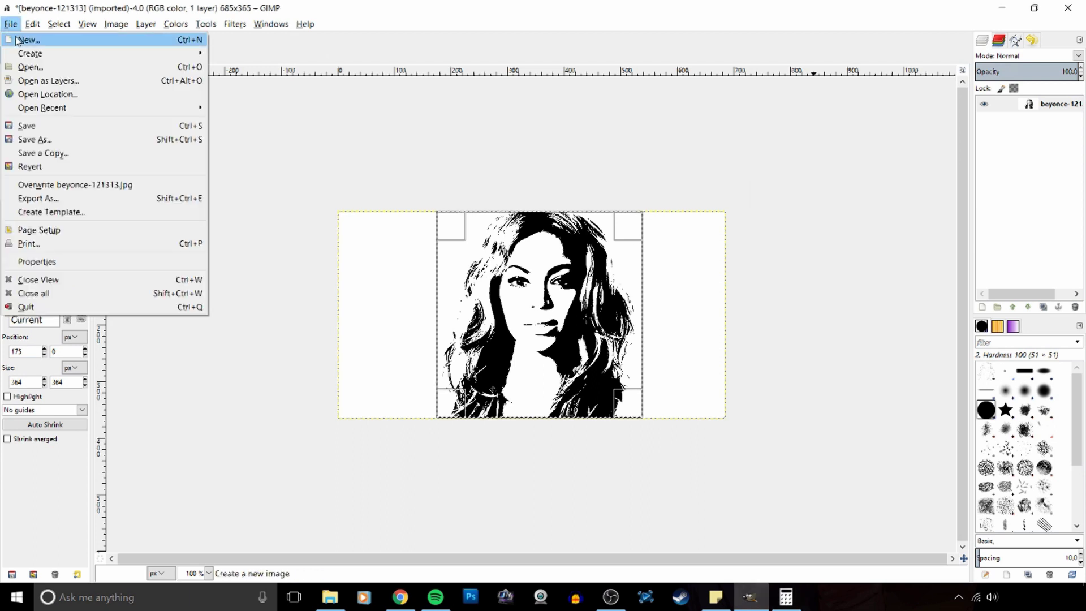
pyautogui.click(20, 45)
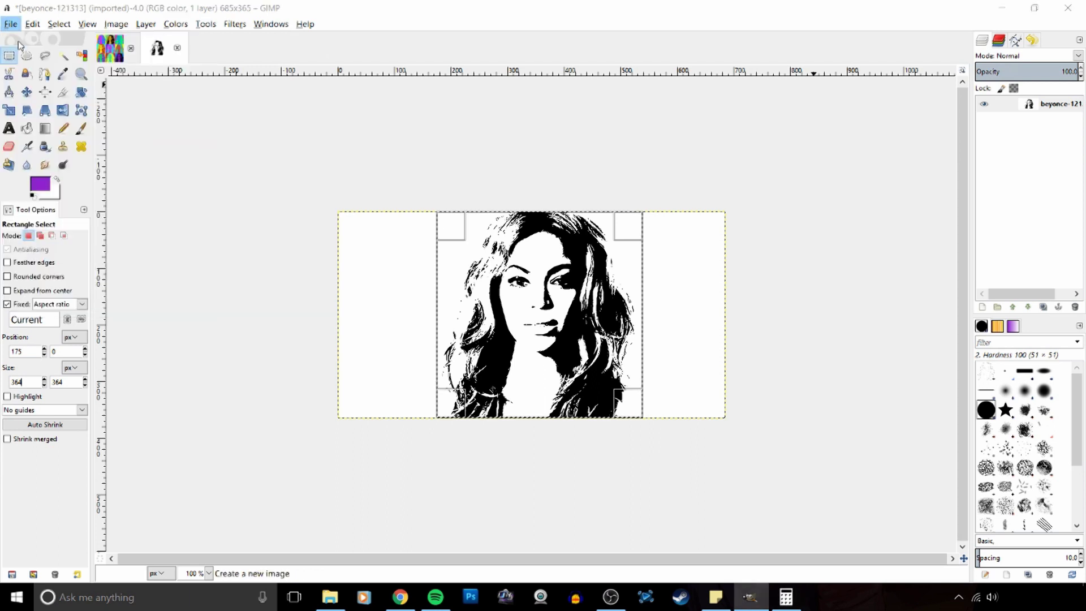
pyautogui.click(786, 597)
pyautogui.hotkey('alt', 'Tab')
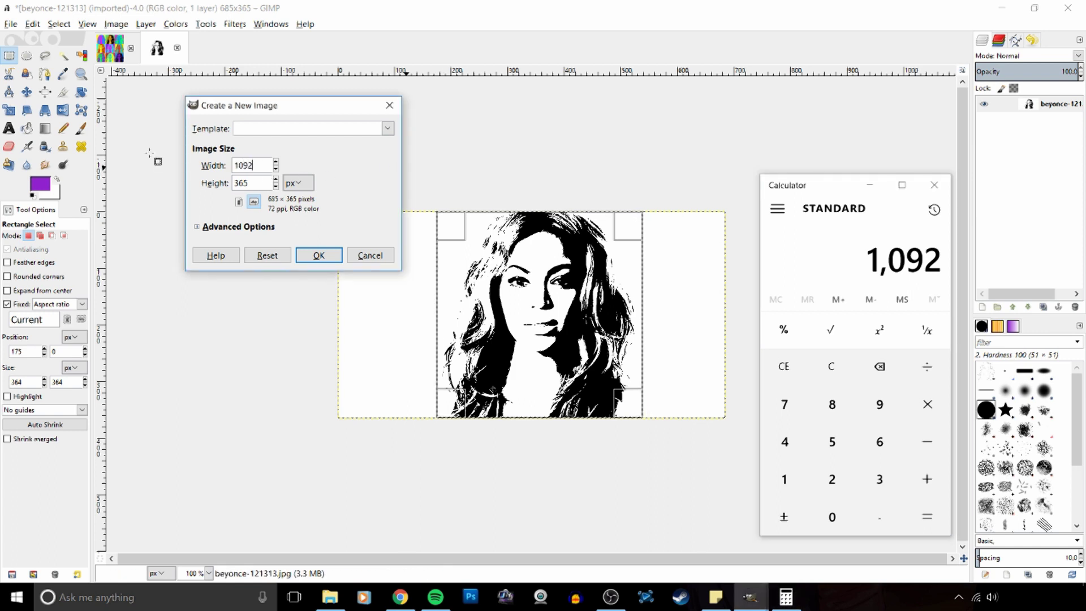
pyautogui.press('Tab')
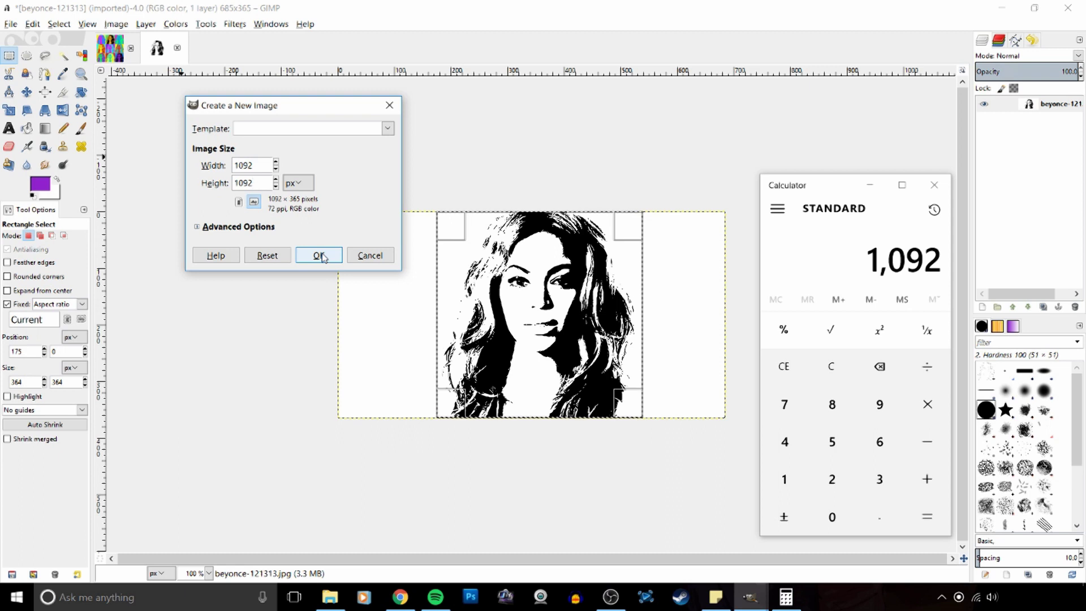
pyautogui.click(319, 256)
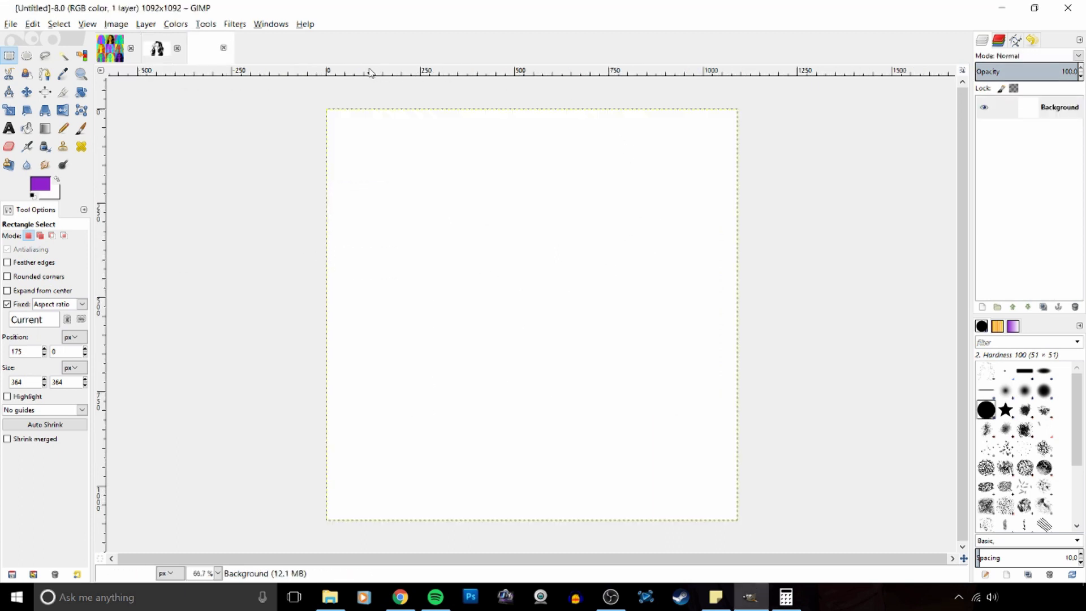
# Save the blank 1092×1092 canvas as Sue Ella Pop Art.xcf in Pictures, replacing the existing file.
pyautogui.click(159, 61)
pyautogui.click(202, 59)
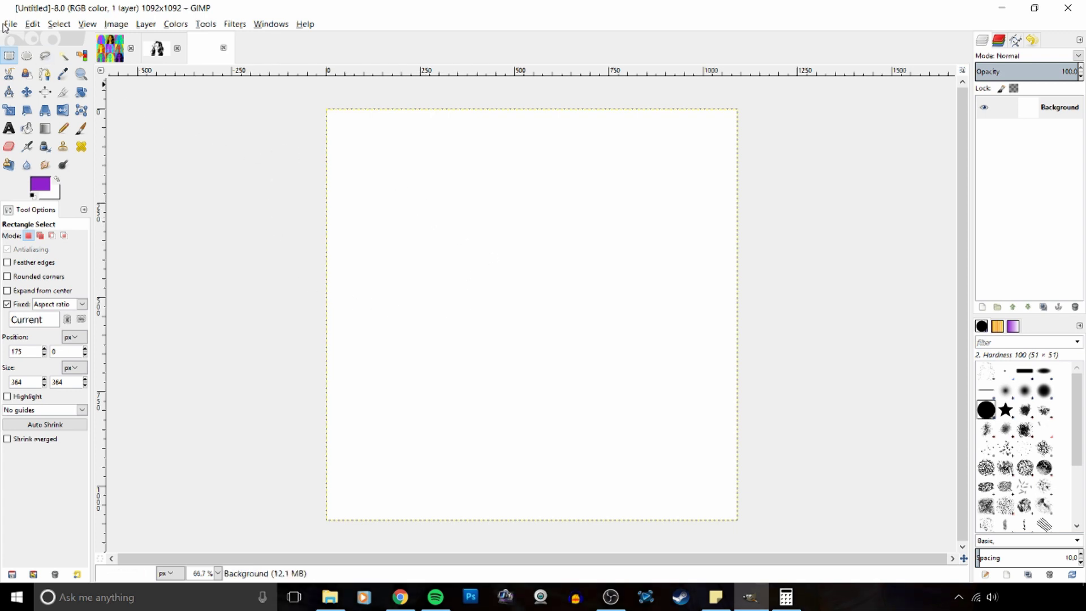
pyautogui.click(6, 25)
pyautogui.click(40, 139)
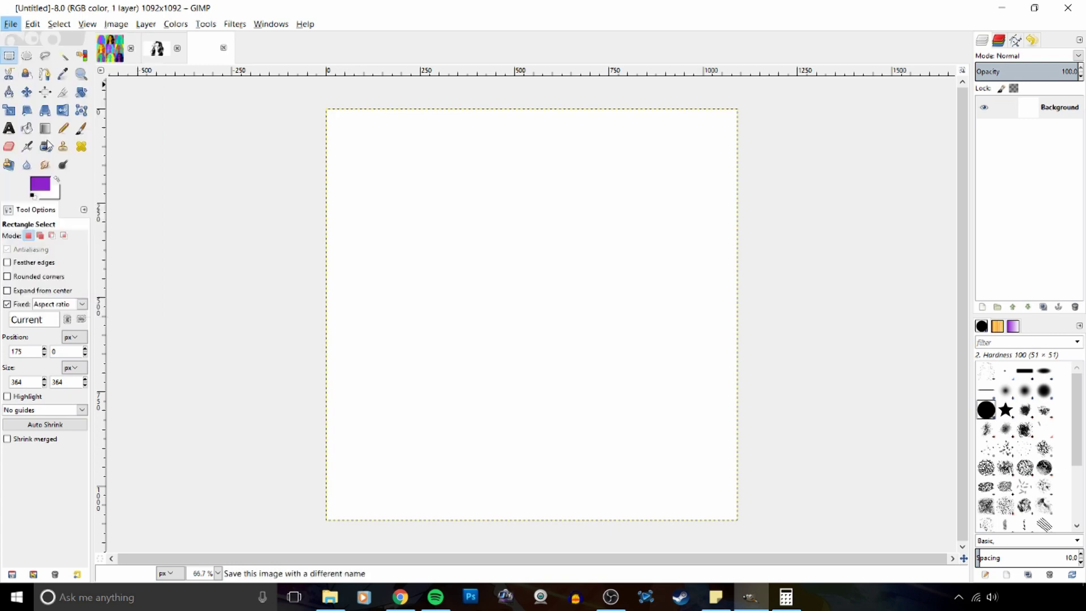
pyautogui.scroll(-1, 67, 294)
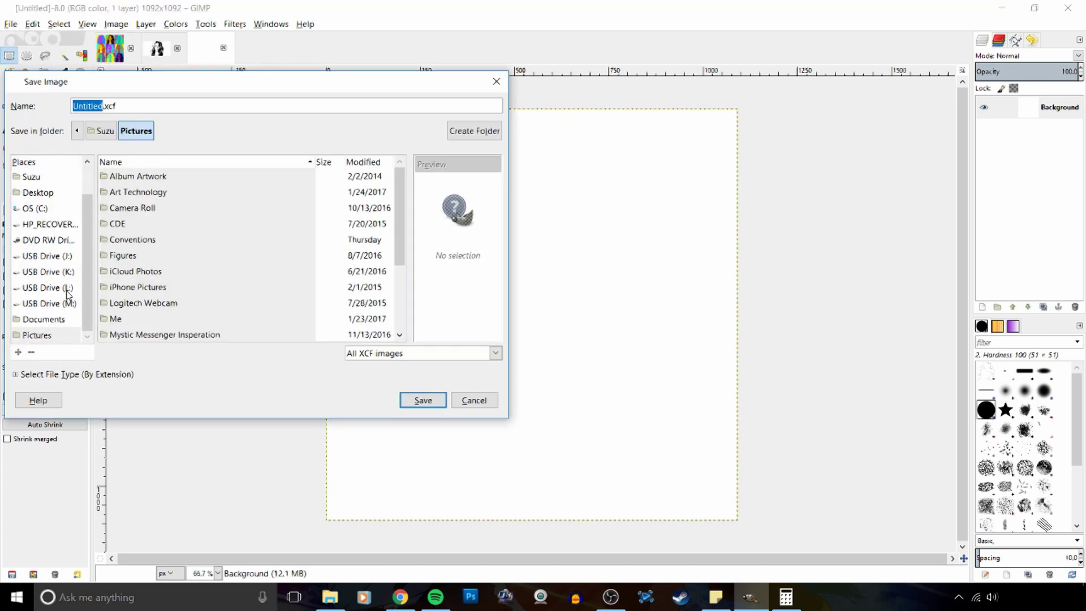
pyautogui.click(37, 336)
pyautogui.hotkey('alt', 'n')
pyautogui.write('Sue Ella Pop Art')
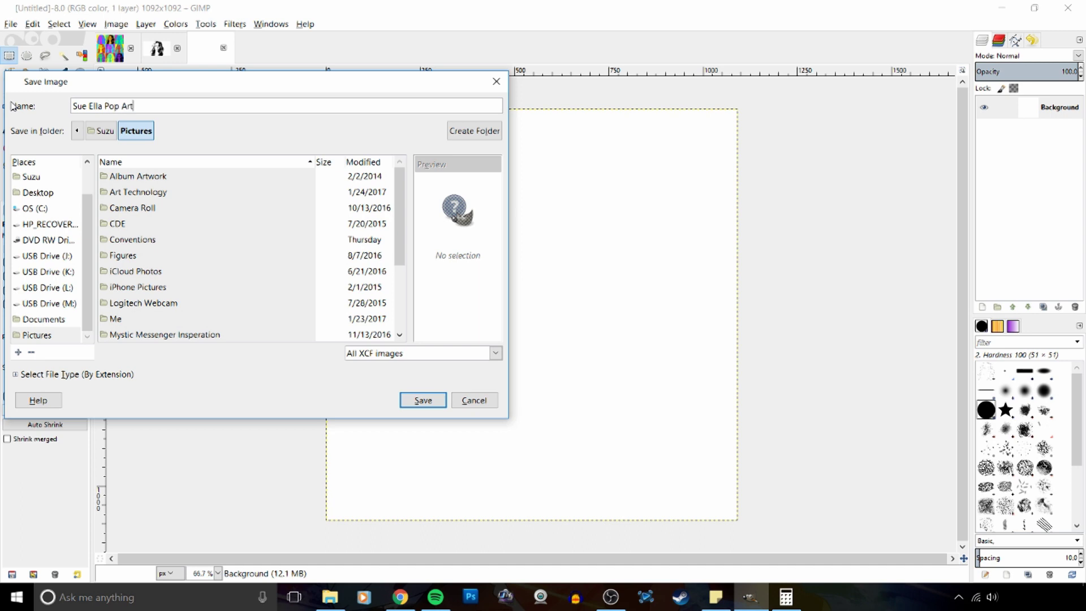
pyautogui.click(416, 403)
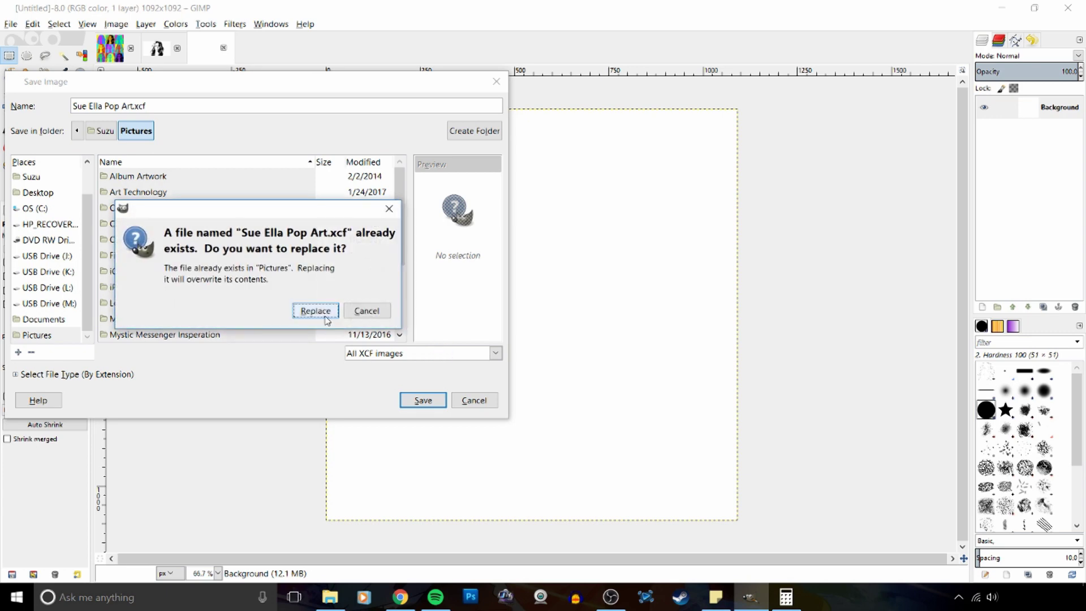
pyautogui.click(309, 310)
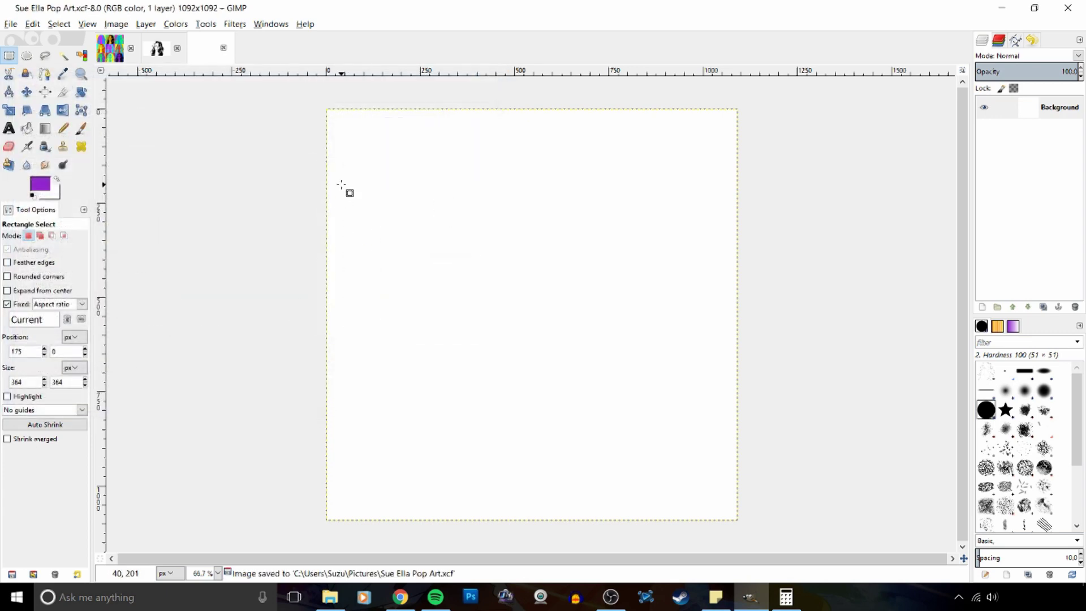
# Copy the 364×364 black-and-white face square from the beyonce image.
pyautogui.click(159, 51)
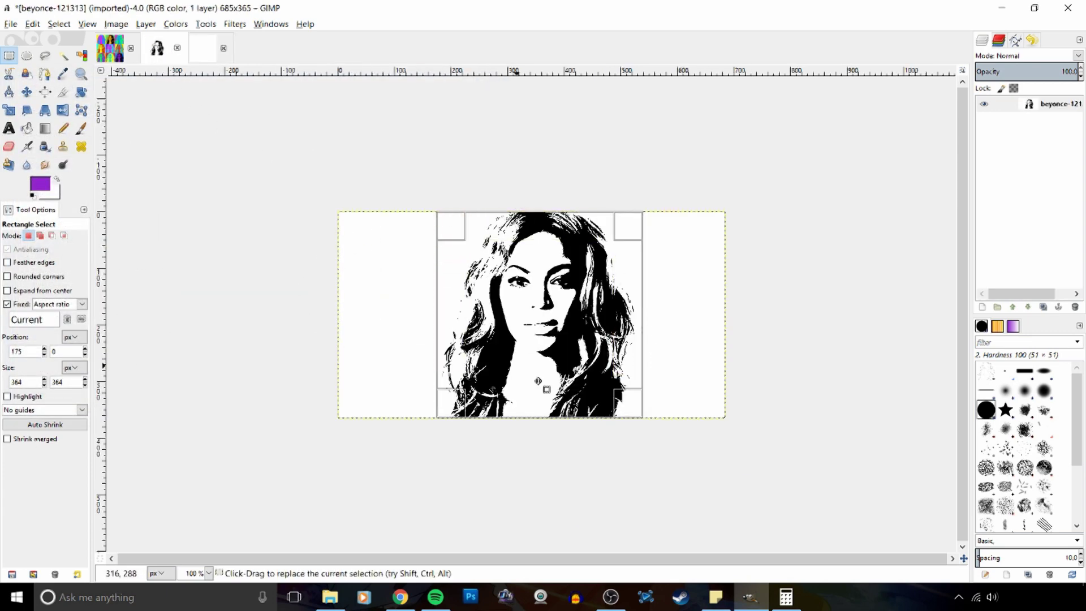
pyautogui.click(207, 56)
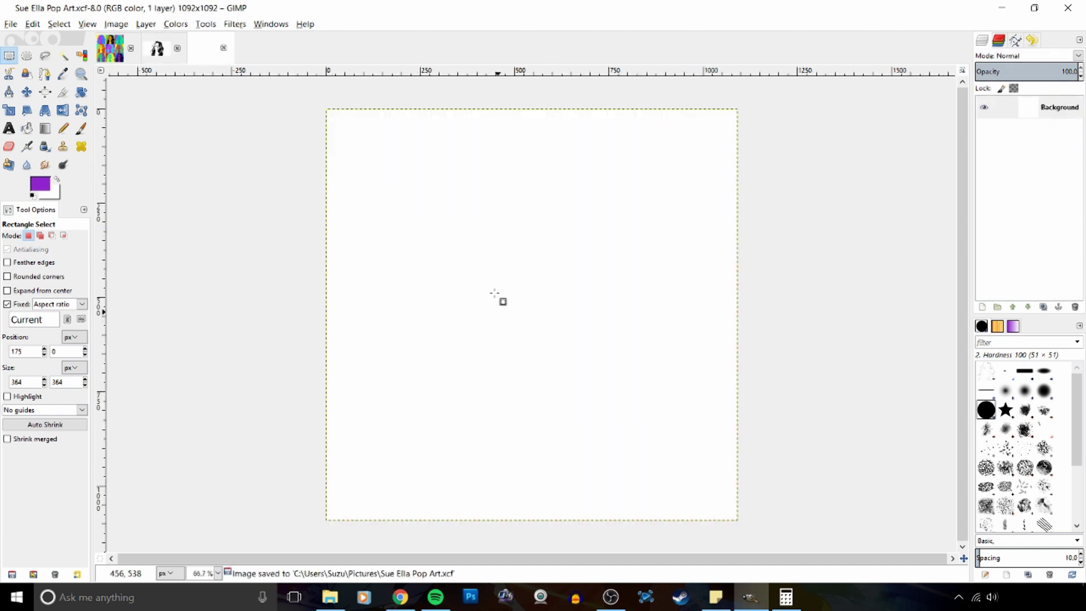
pyautogui.click(158, 50)
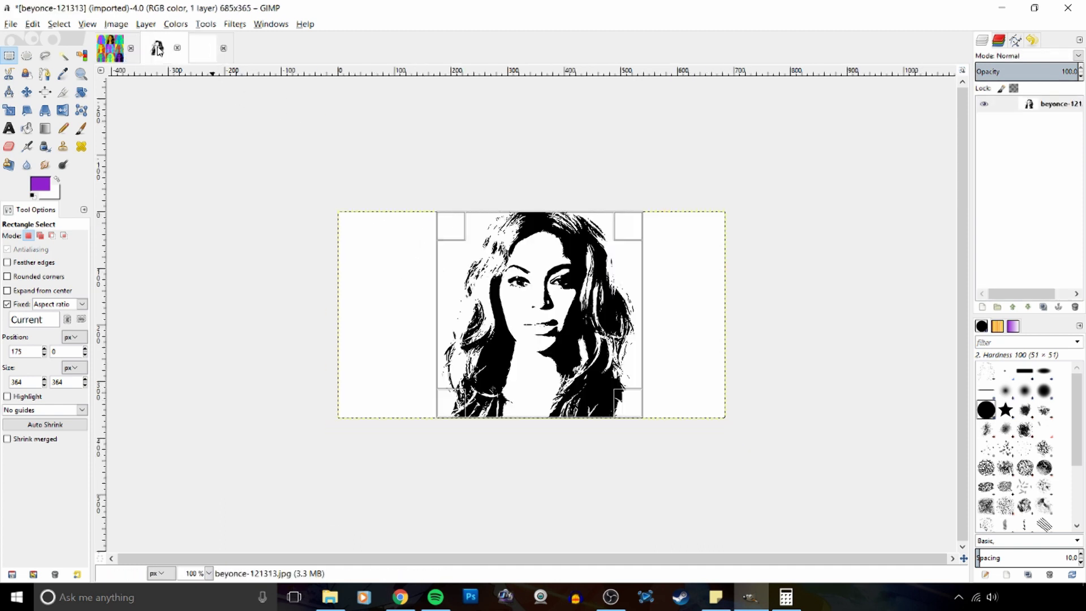
pyautogui.rightClick(514, 289)
pyautogui.moveTo(548, 314)
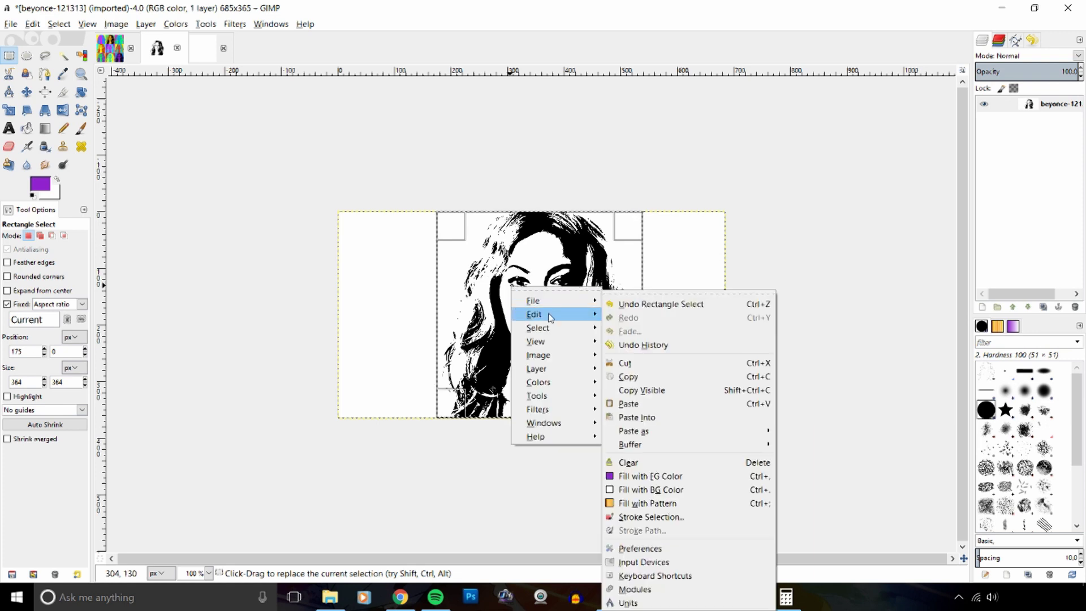
pyautogui.click(646, 377)
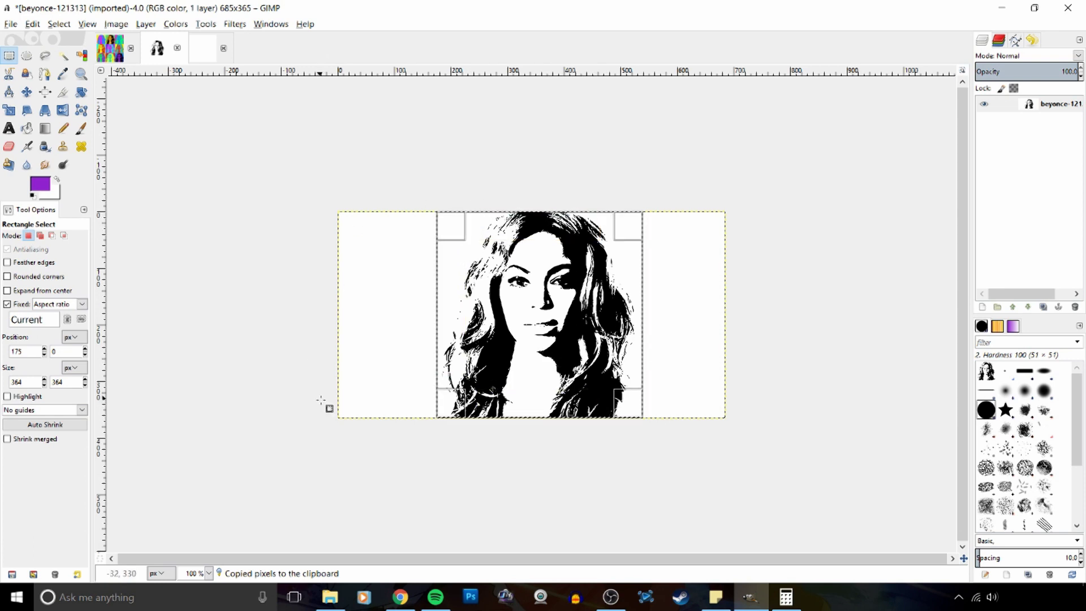
# Paste the face square into the Sue Ella Pop Art canvas as a floating selection.
pyautogui.click(209, 52)
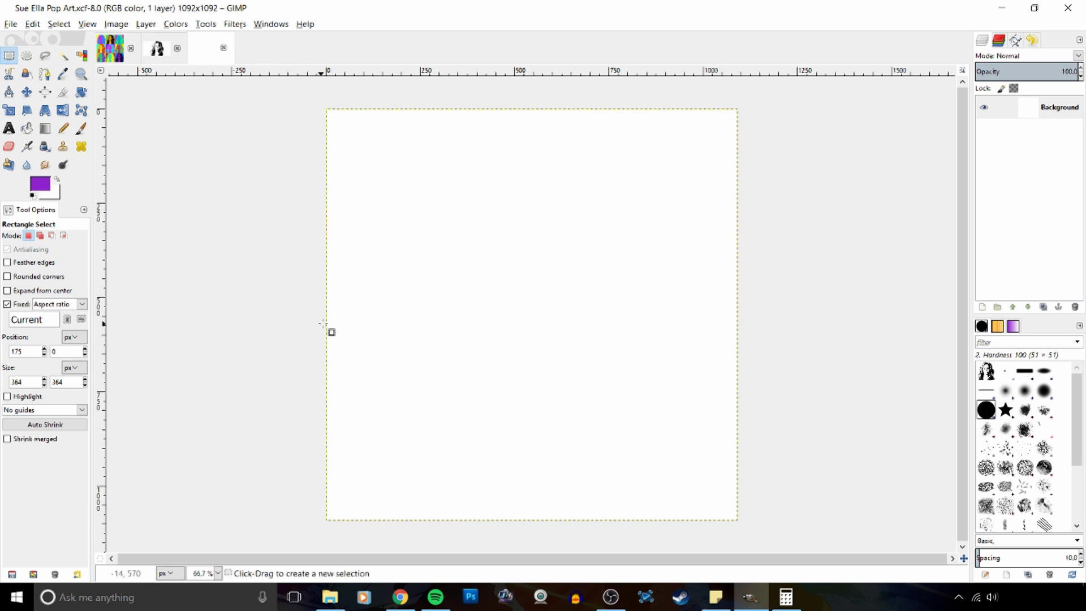
pyautogui.rightClick(452, 173)
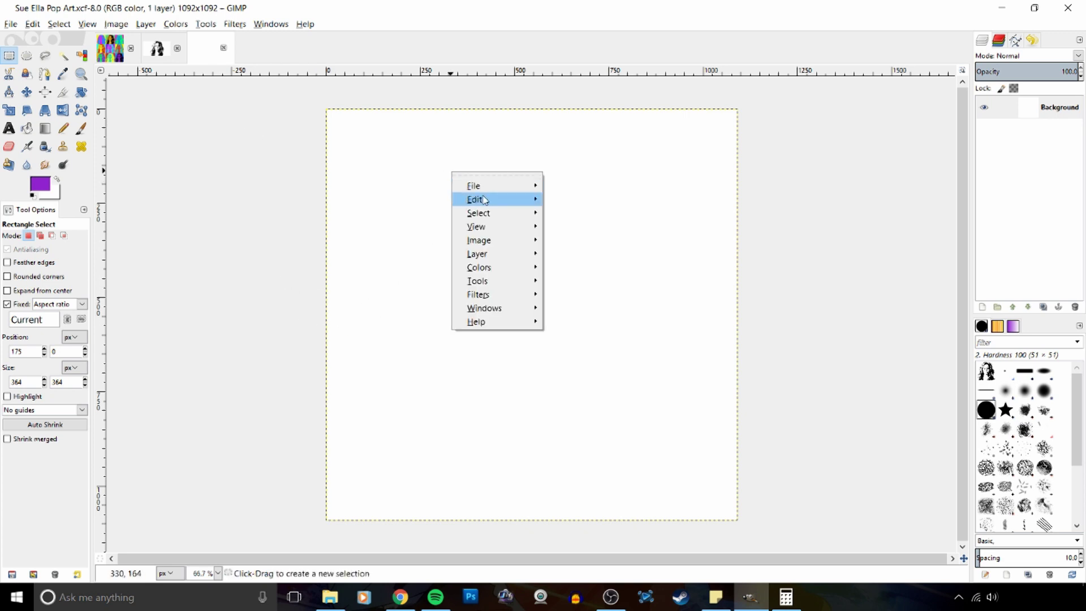
pyautogui.moveTo(476, 199)
pyautogui.click(623, 304)
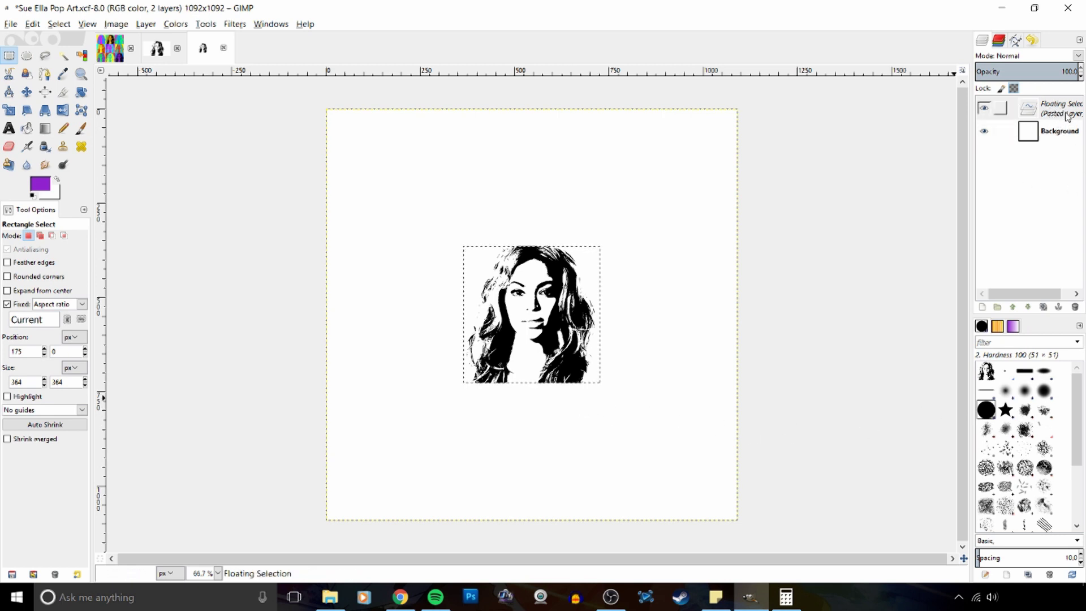
# Convert the floating selection into a new layer named Pasted Layer above Background.
pyautogui.click(1068, 117)
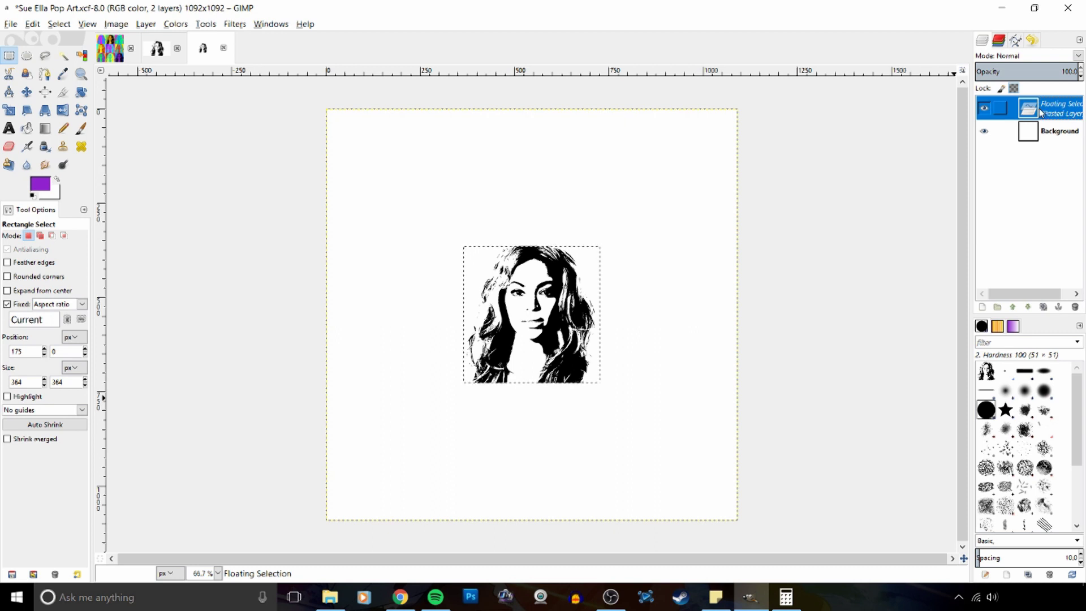
pyautogui.rightClick(1040, 107)
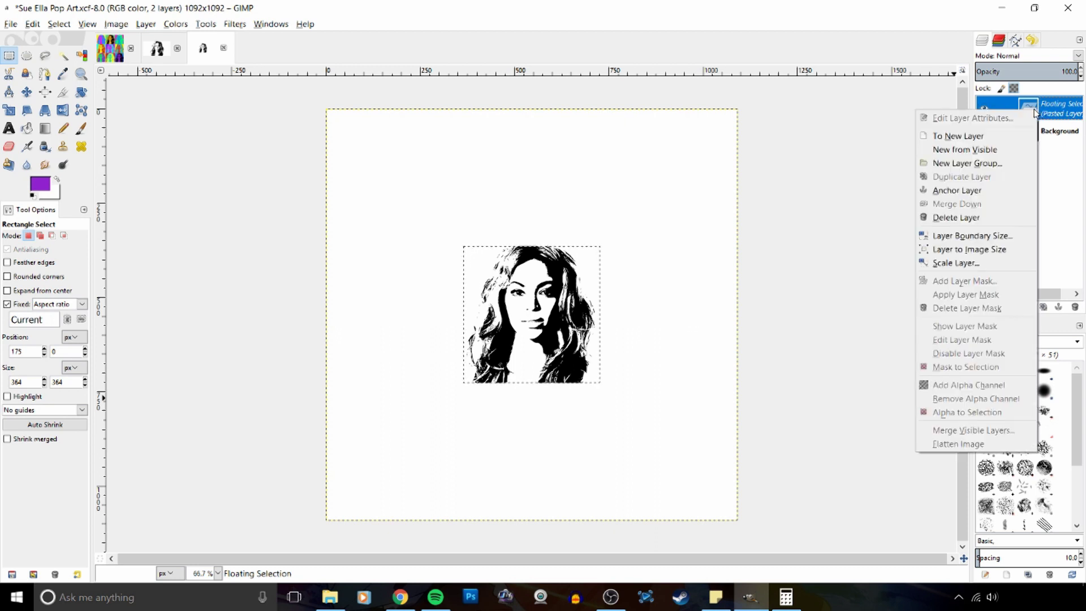
pyautogui.click(1067, 192)
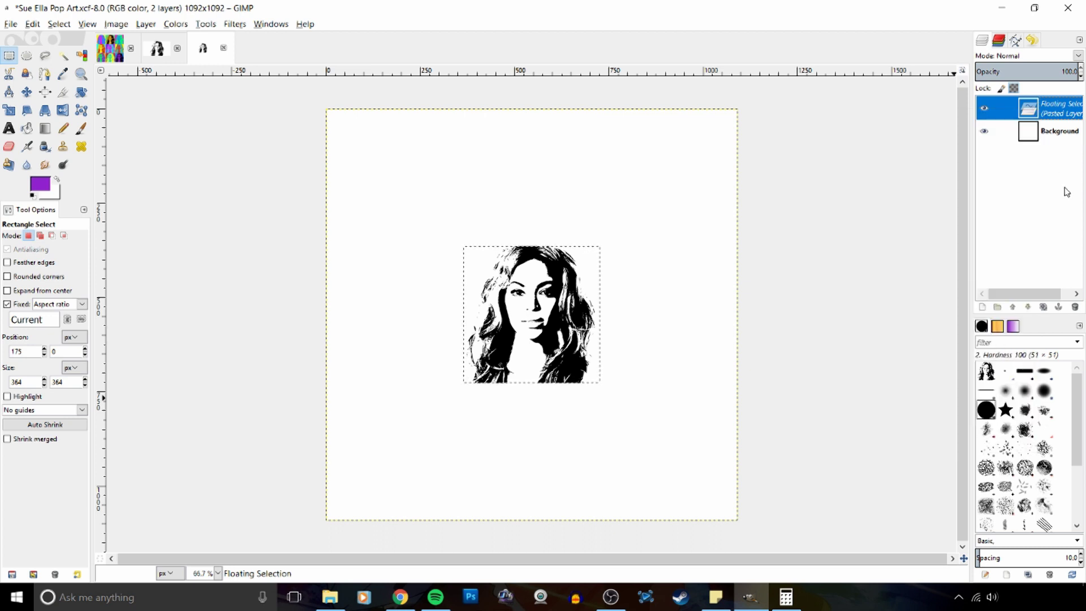
pyautogui.click(983, 309)
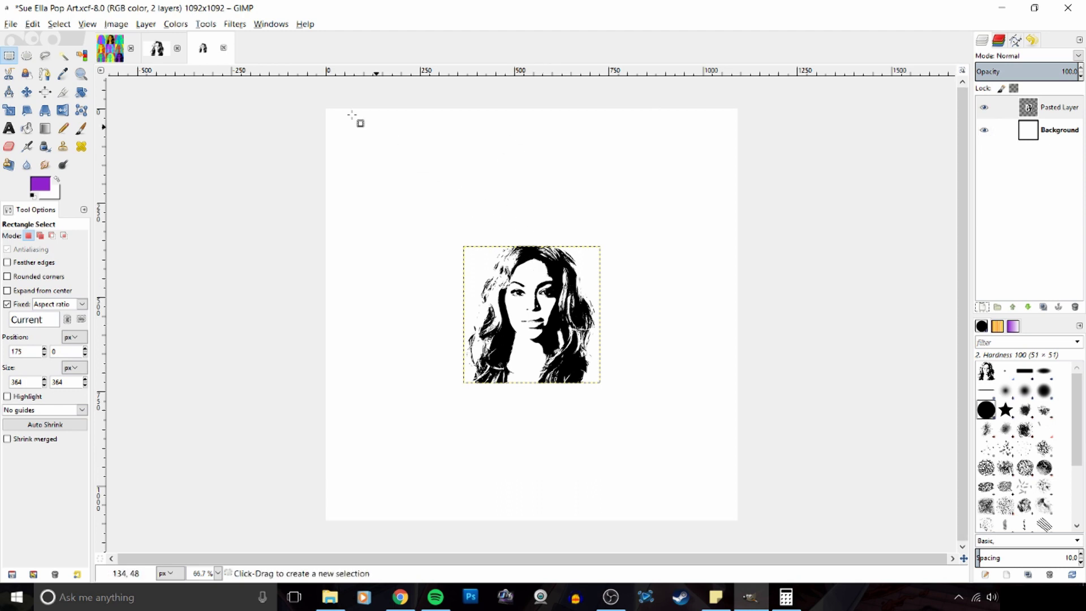
# Move the face square to the canvas's top-left corner and hide the Background layer.
pyautogui.click(26, 93)
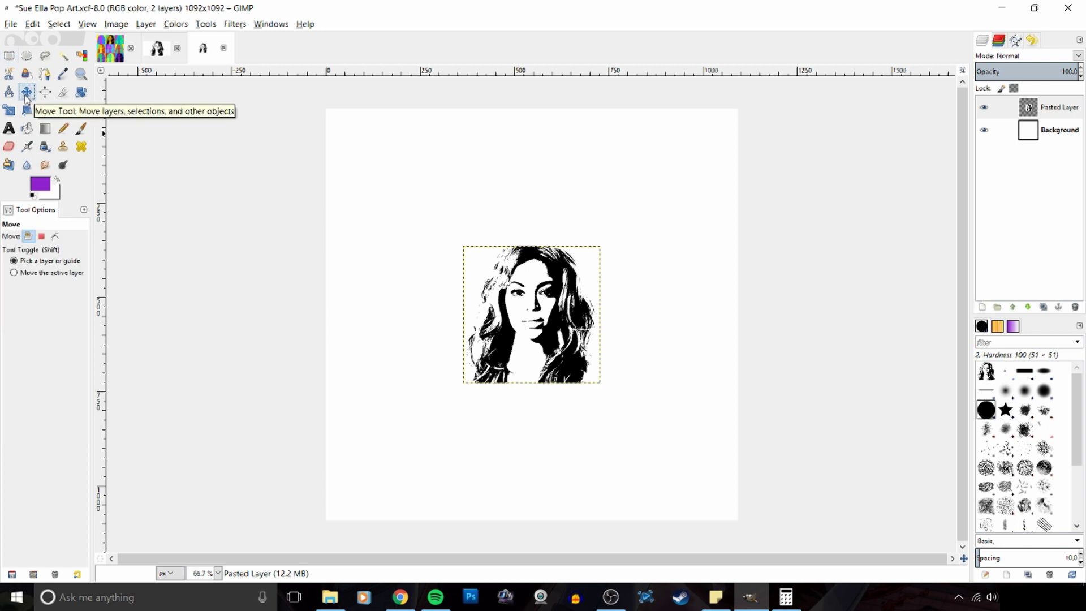
pyautogui.moveTo(543, 299)
pyautogui.mouseDown()
pyautogui.moveTo(492, 215)
pyautogui.moveTo(406, 165)
pyautogui.mouseUp()
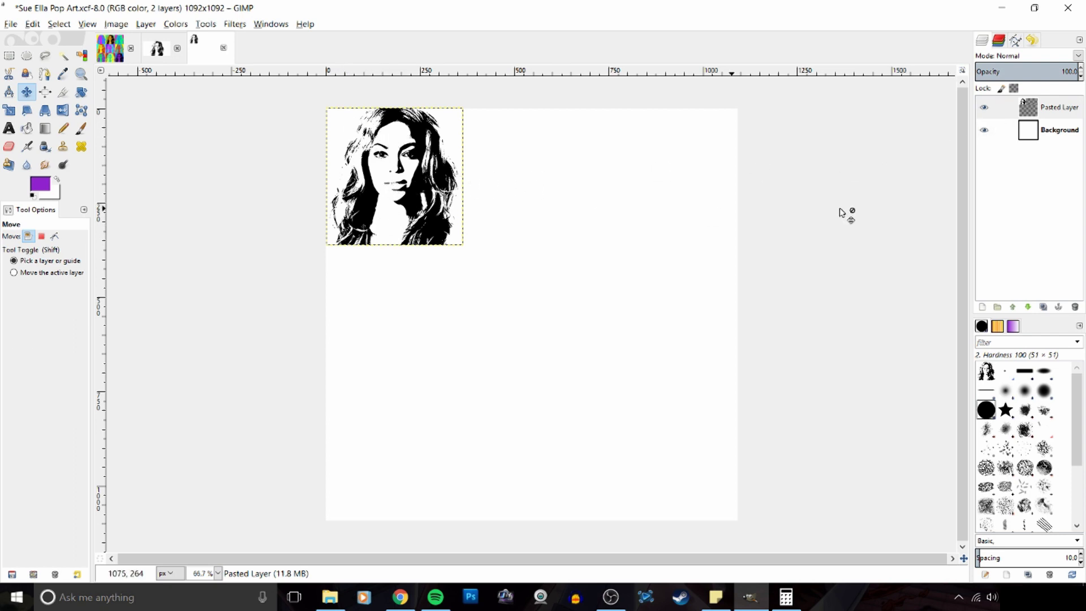
pyautogui.click(985, 133)
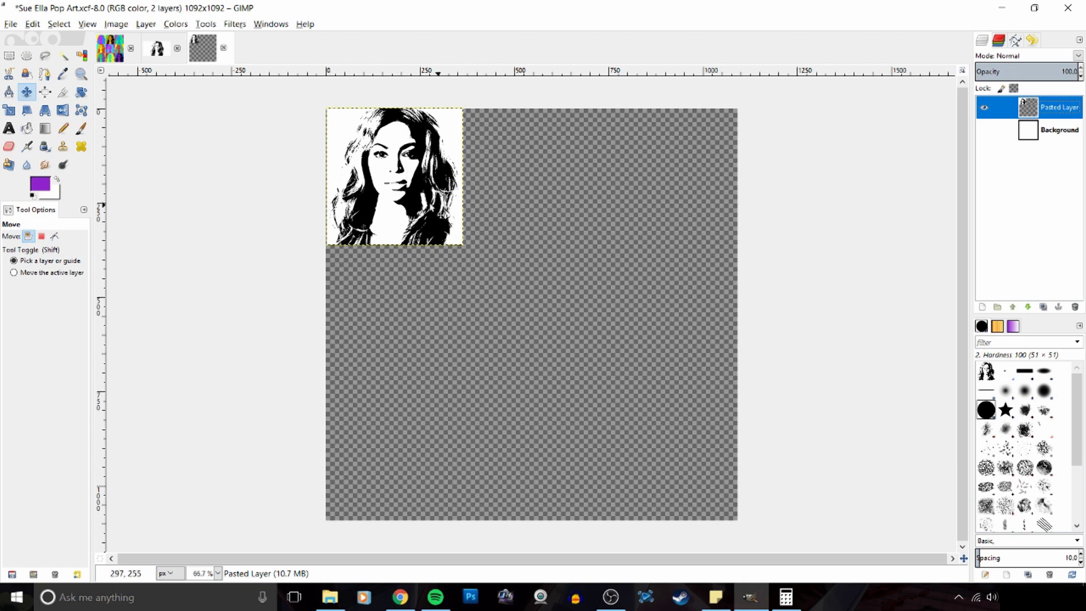
# Select the portrait's white areas by colour and cut them away, leaving only black lines.
pyautogui.click(82, 56)
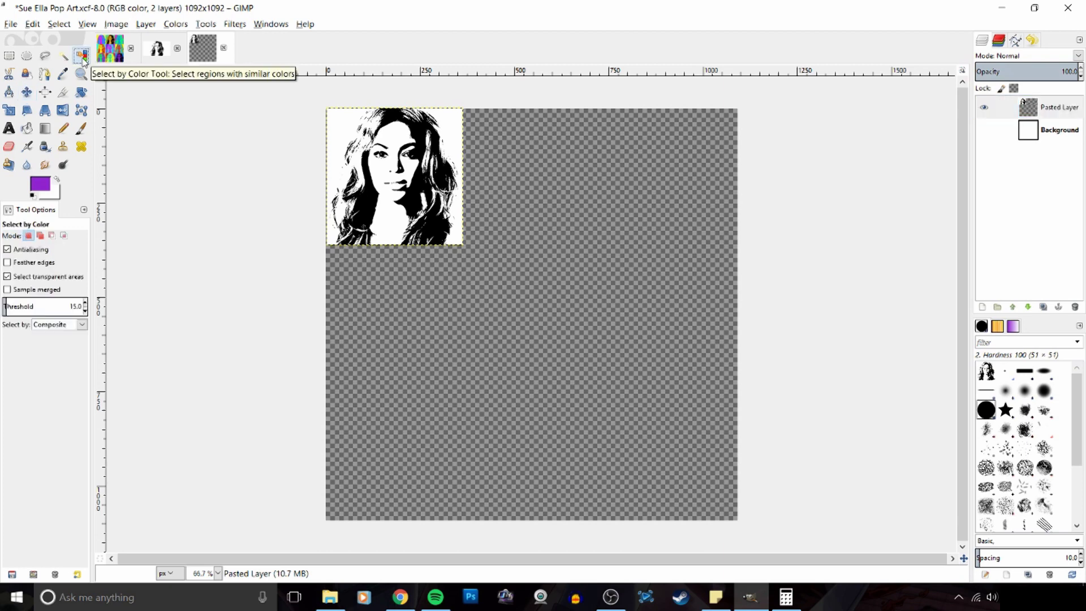
pyautogui.click(345, 122)
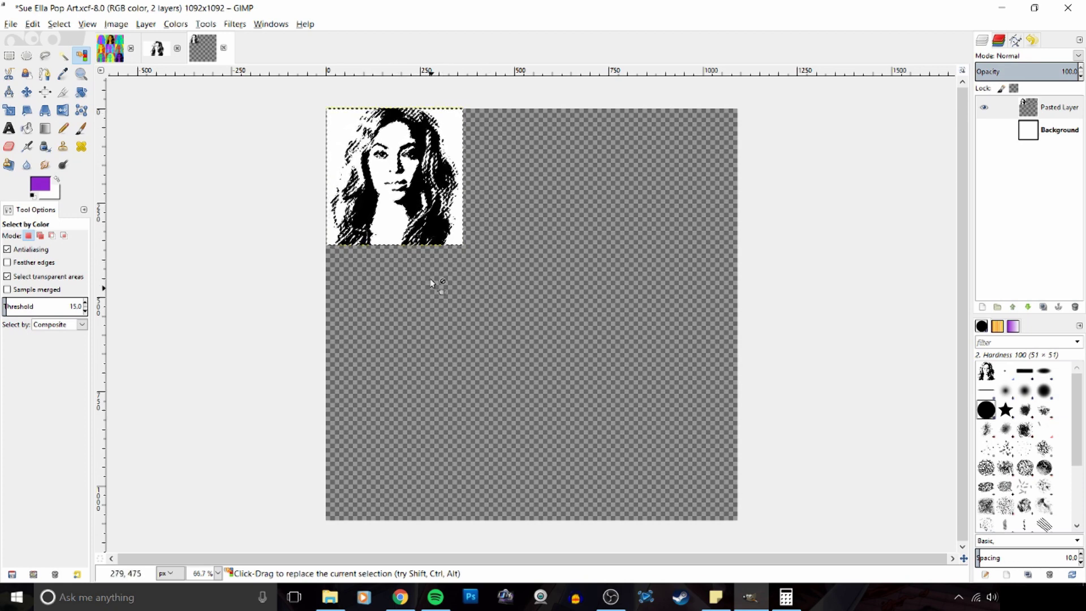
pyautogui.rightClick(394, 165)
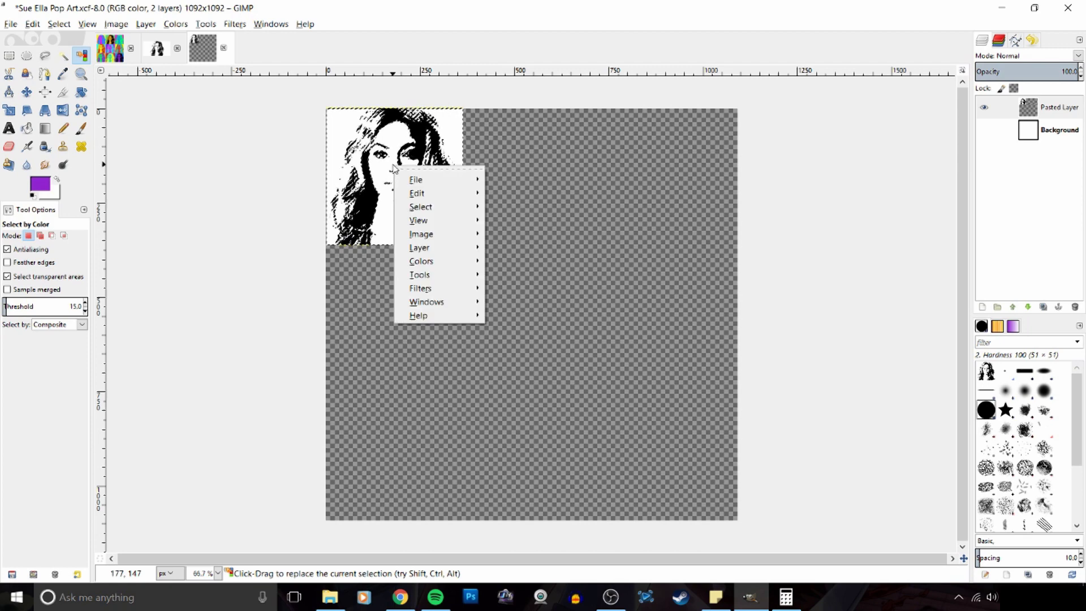
pyautogui.moveTo(430, 193)
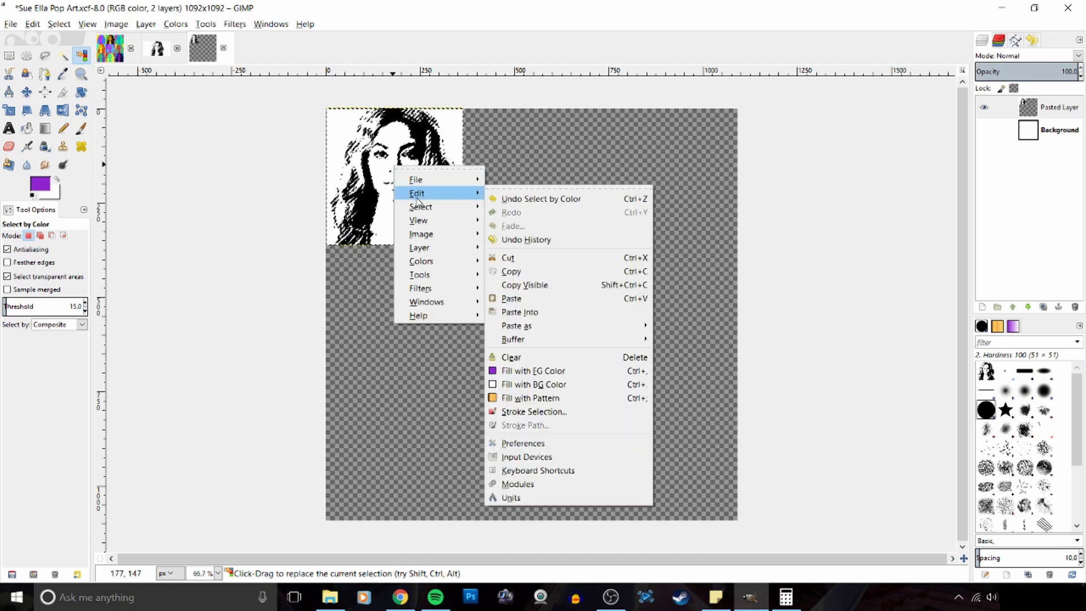
pyautogui.click(543, 259)
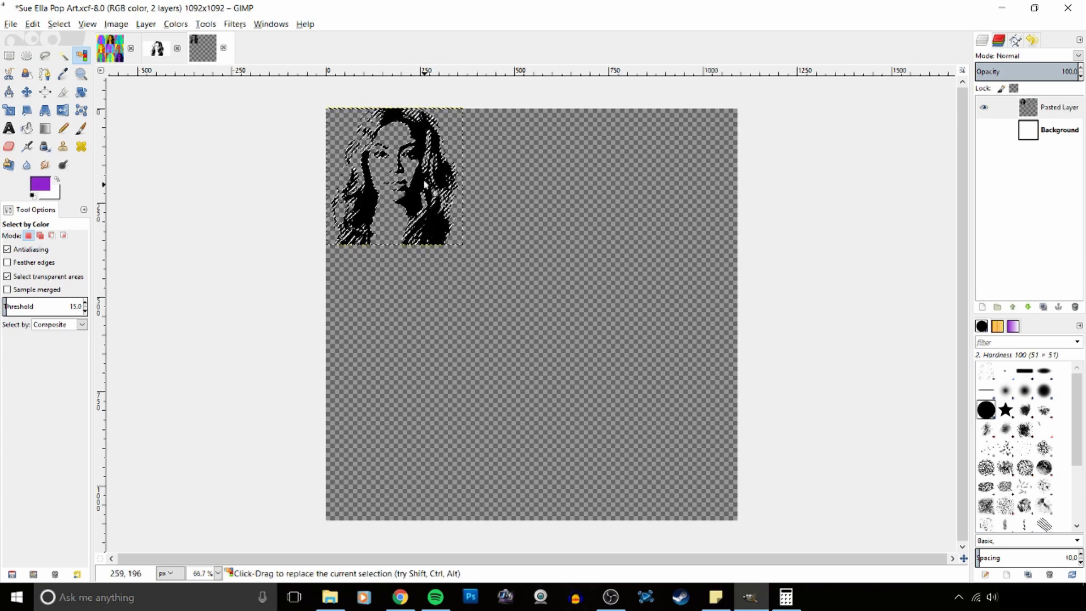
# Clear the colour selection and toggle the Background layer's visibility to check the result.
pyautogui.click(9, 55)
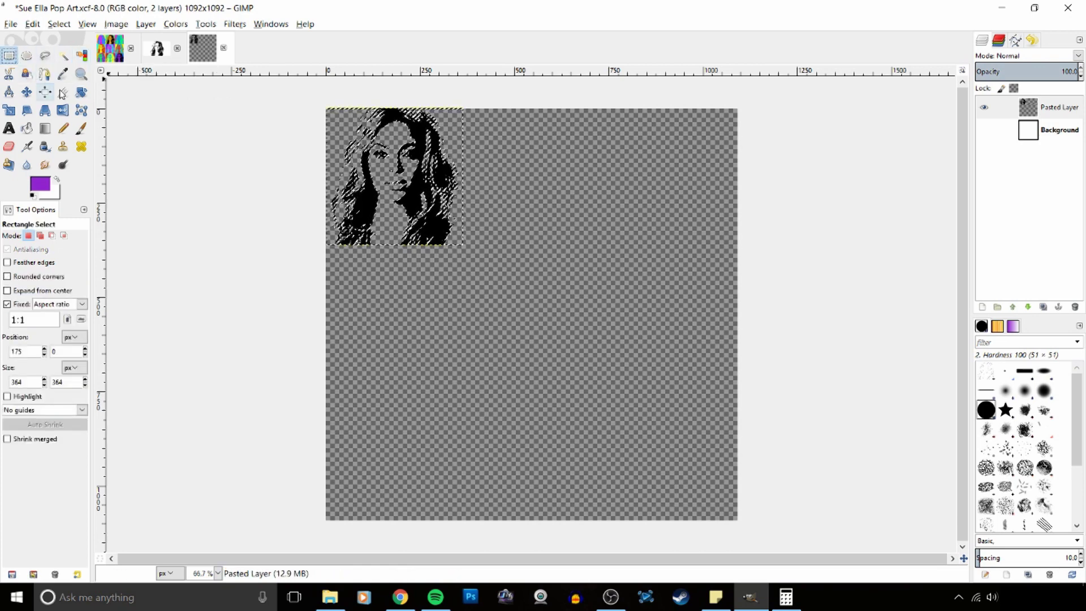
pyautogui.click(222, 148)
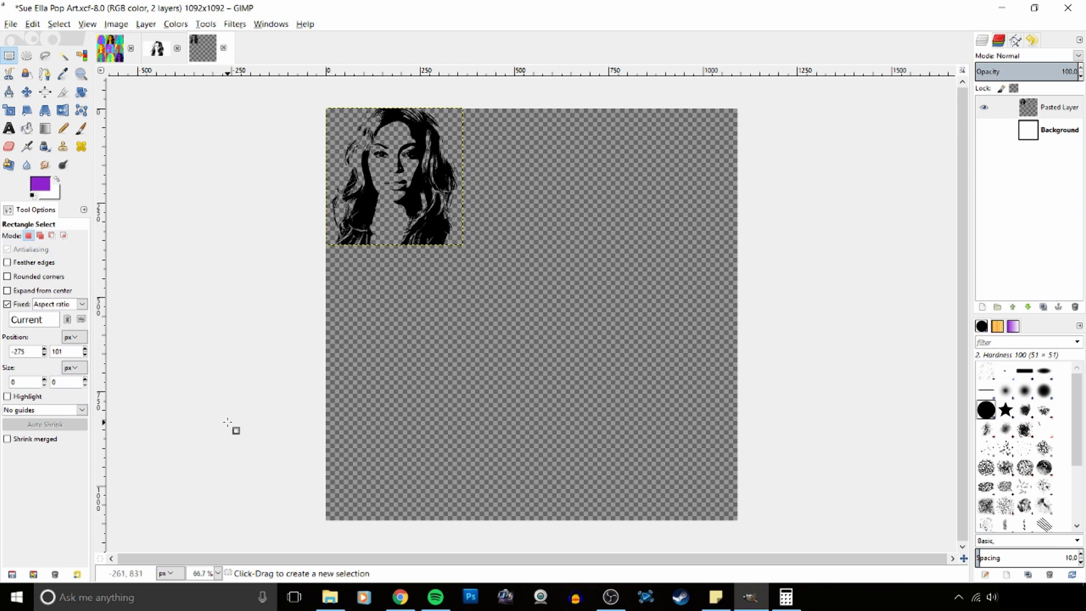
pyautogui.click(984, 130)
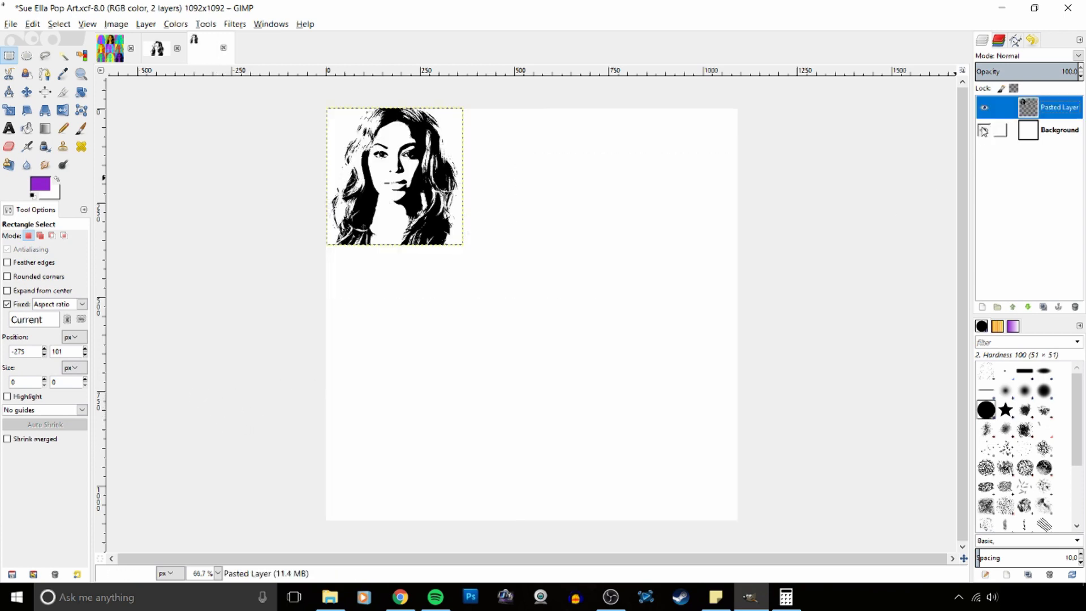
pyautogui.click(984, 131)
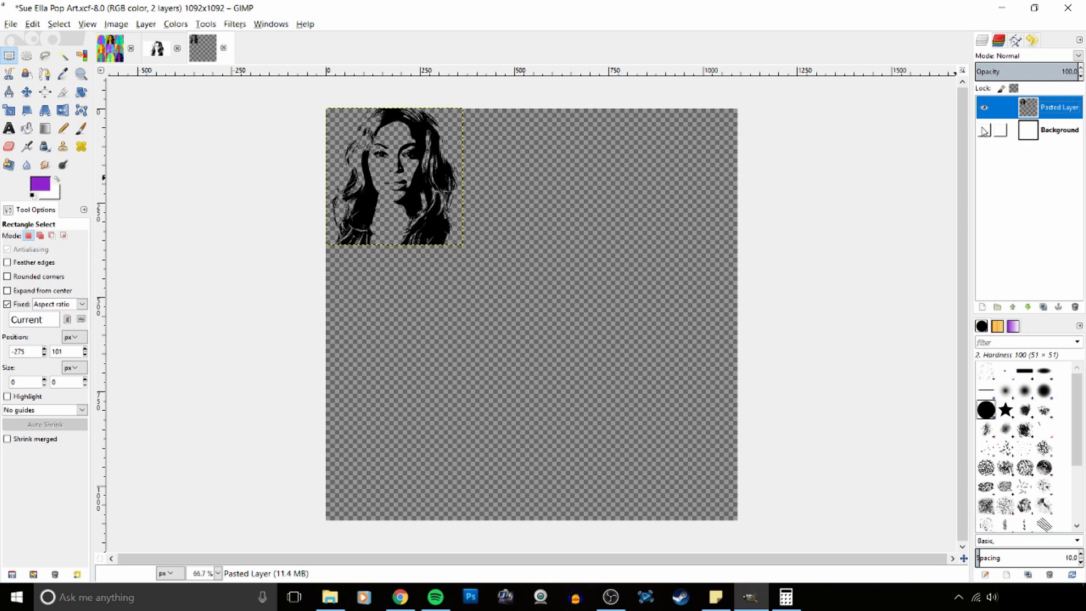
pyautogui.click(984, 130)
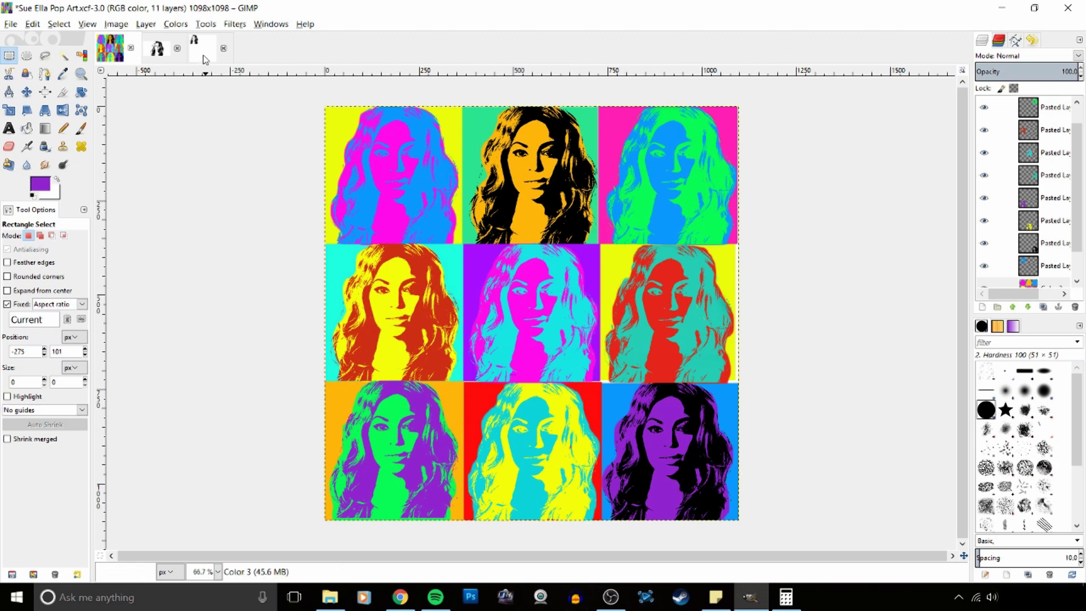
# Back on the portrait canvas, duplicate the Pasted Layer once and reselect the original.
pyautogui.click(204, 57)
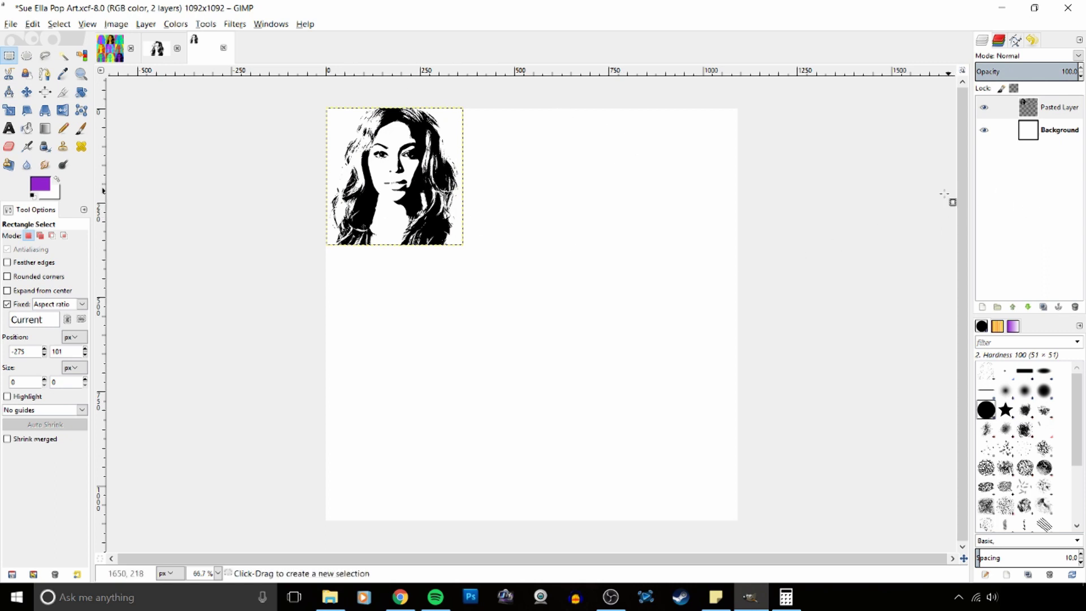
pyautogui.click(1061, 107)
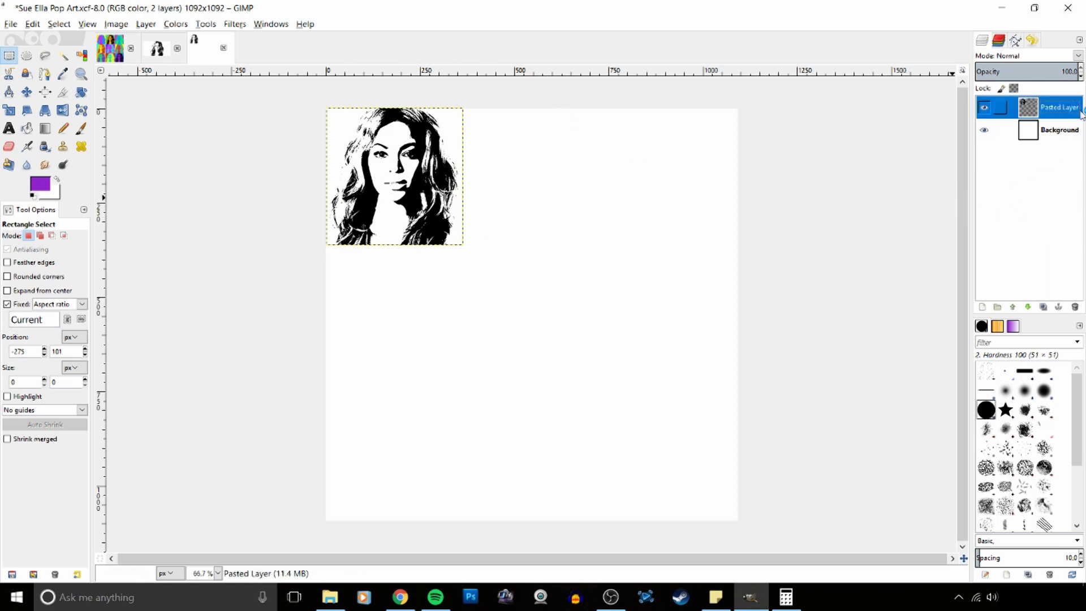
pyautogui.click(1044, 308)
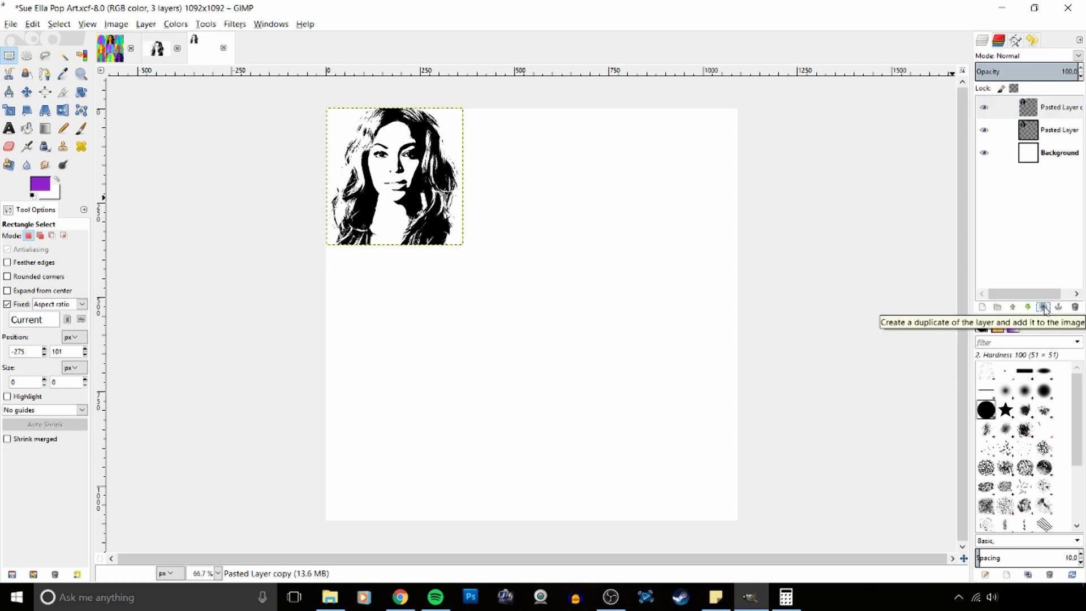
pyautogui.click(1061, 130)
pyautogui.click(1057, 108)
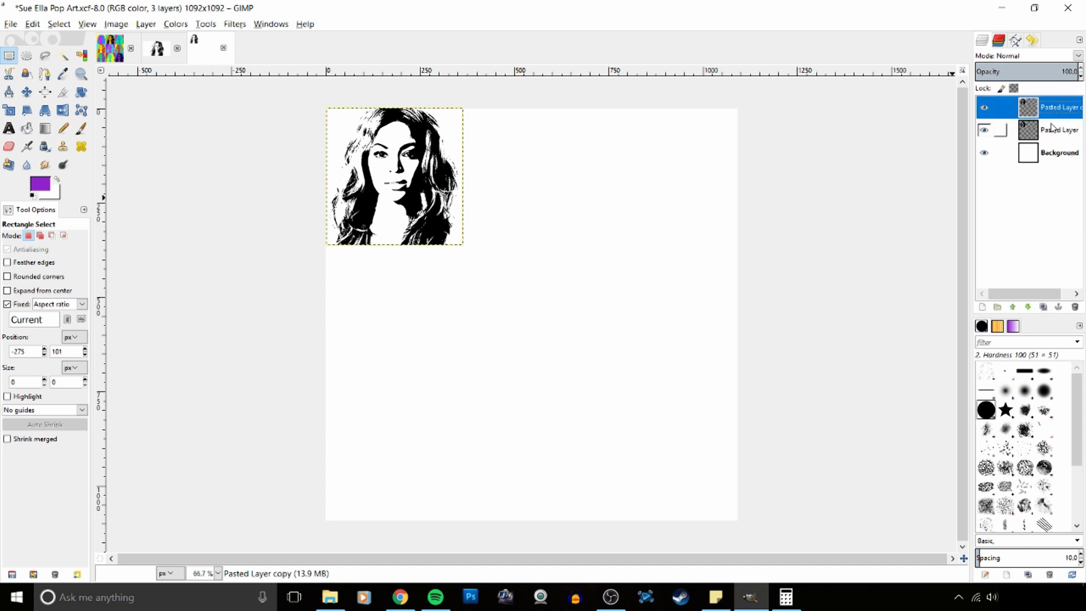
pyautogui.click(1055, 129)
pyautogui.click(1053, 118)
pyautogui.click(1055, 133)
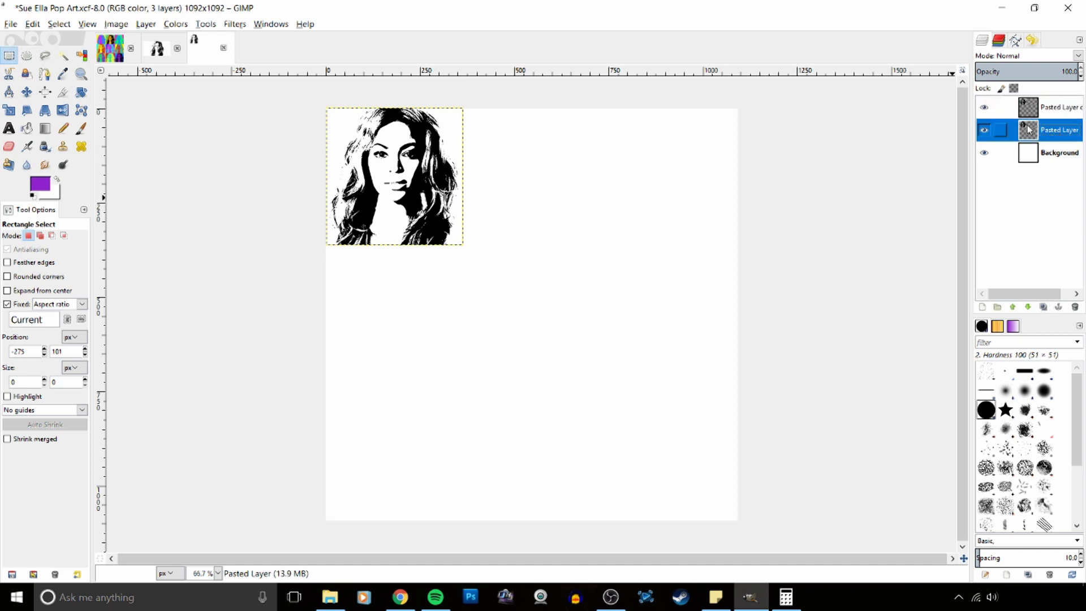
# Duplicate the portrait layer seven more times to reach nine portrait copies.
pyautogui.click(1047, 309)
pyautogui.click(1047, 310)
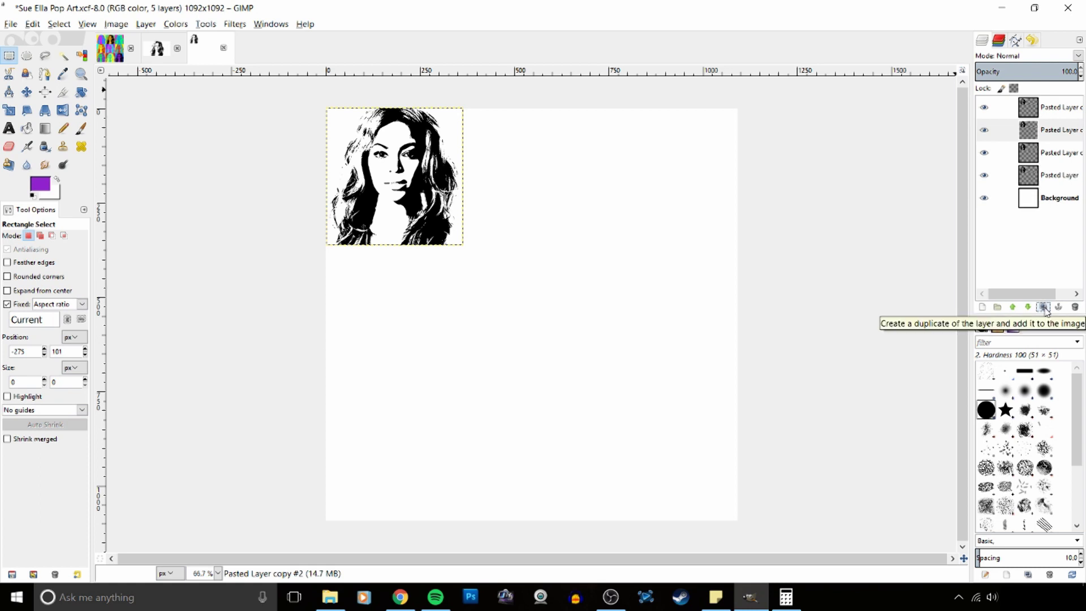
pyautogui.click(1046, 310)
pyautogui.click(1046, 310)
pyautogui.click(1046, 309)
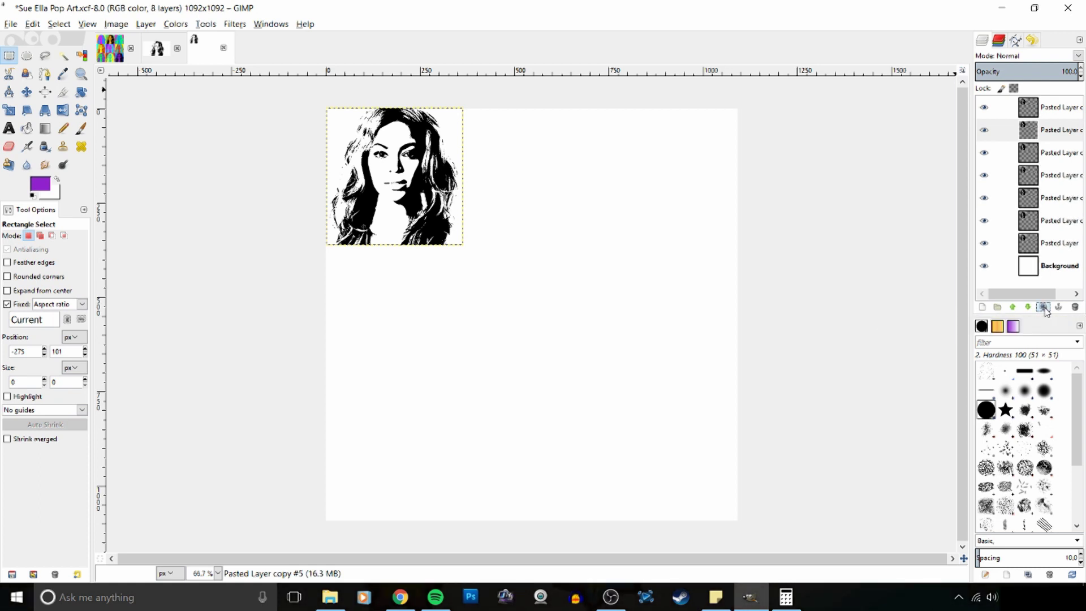
pyautogui.click(1046, 310)
pyautogui.click(1046, 309)
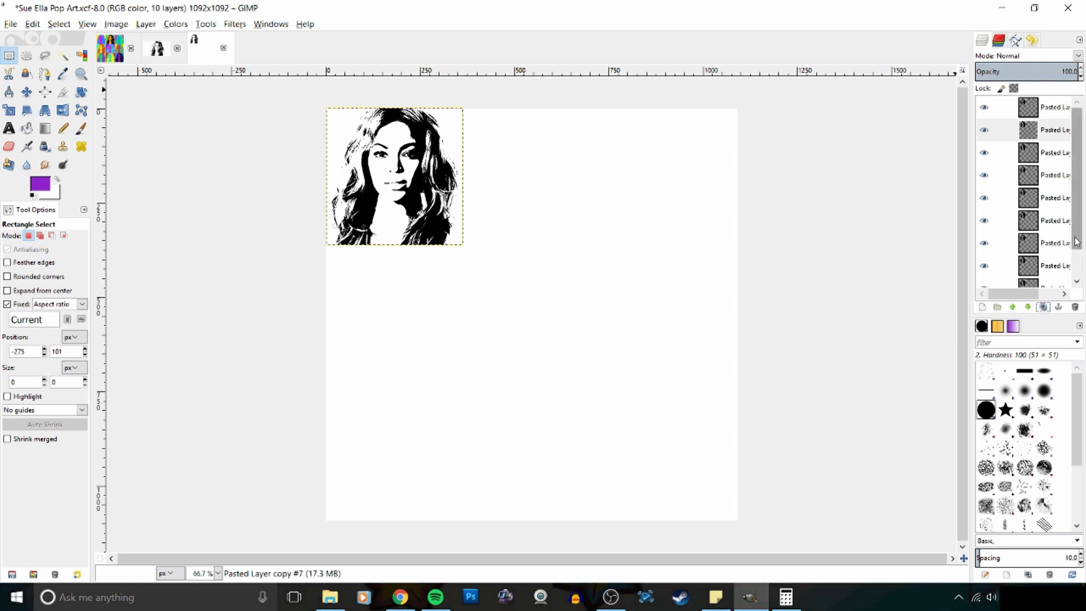
pyautogui.scroll(-2, 1064, 226)
pyautogui.scroll(2, 1066, 218)
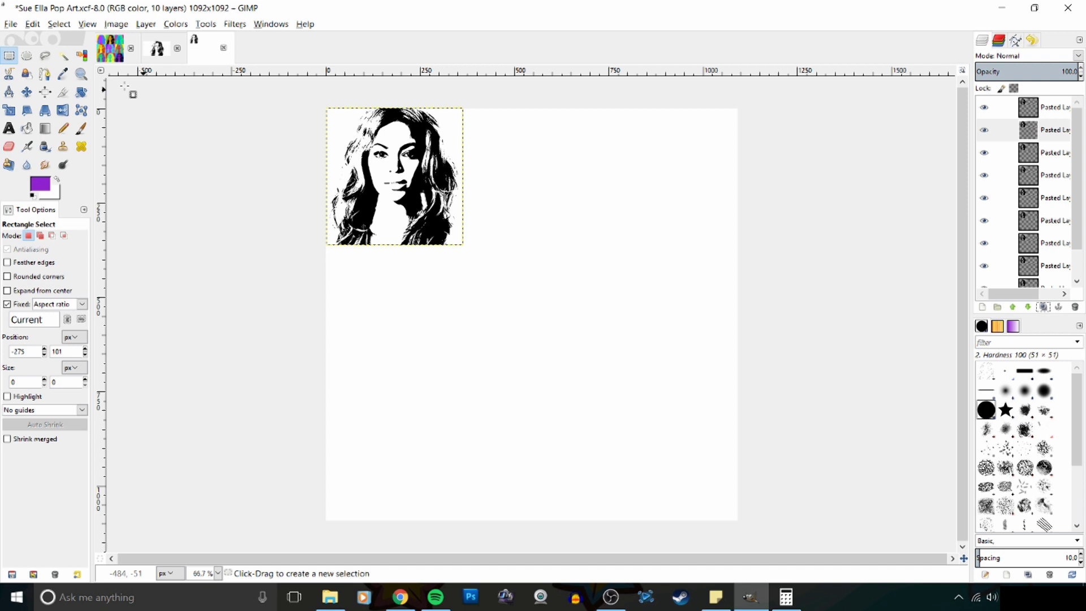
# With the Move tool, place portrait copies in the top-middle and top-right grid cells.
pyautogui.click(27, 93)
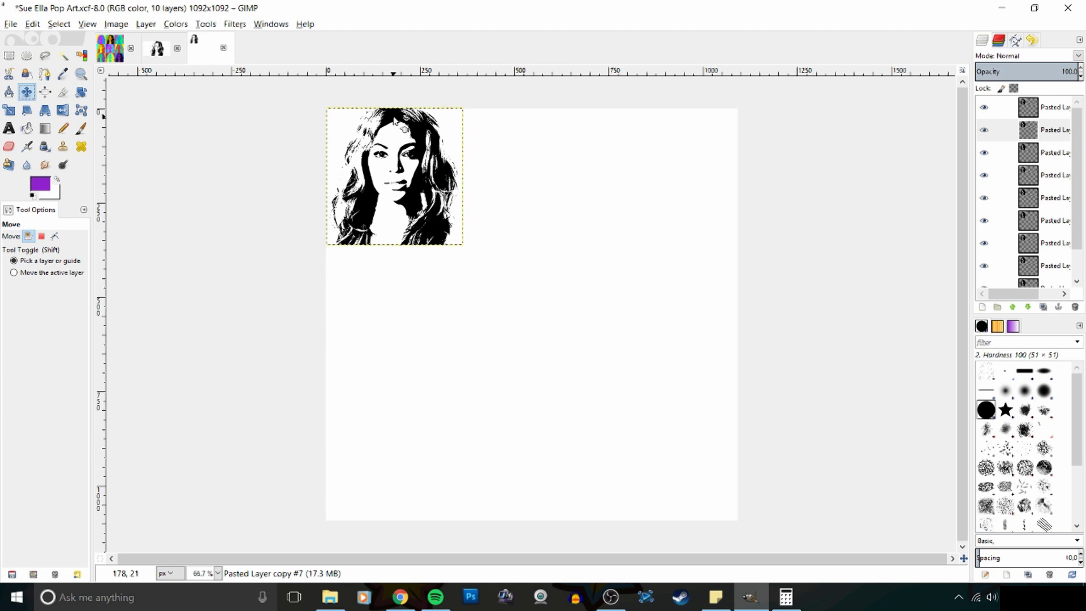
pyautogui.moveTo(393, 139); pyautogui.dragTo(430, 169)
pyautogui.hotkey('ctrl', 'z')
pyautogui.hotkey('ctrl', 'z')
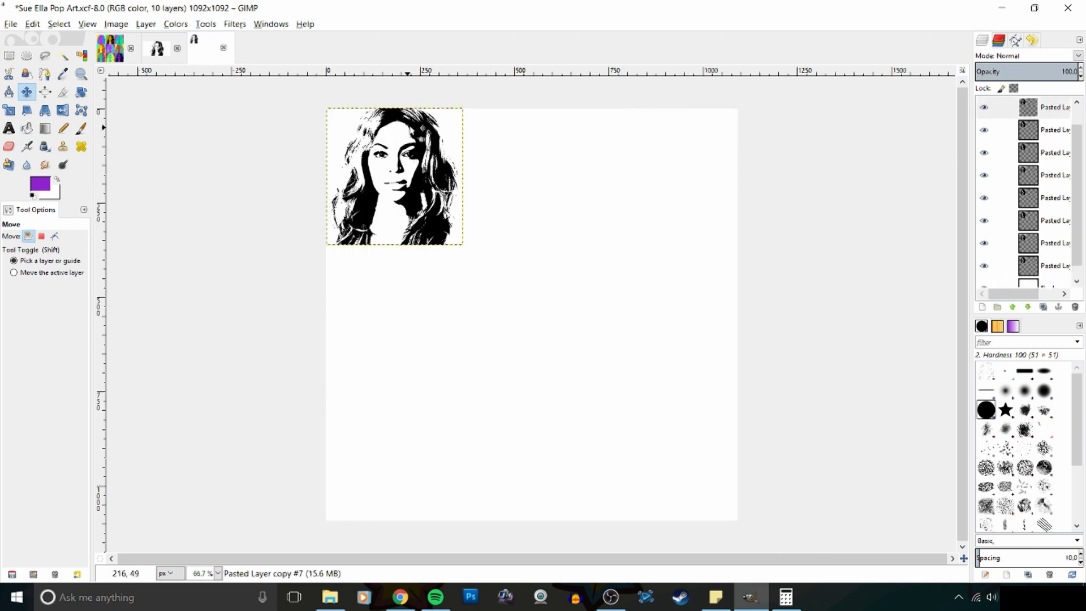
pyautogui.moveTo(394, 115); pyautogui.dragTo(533, 121)
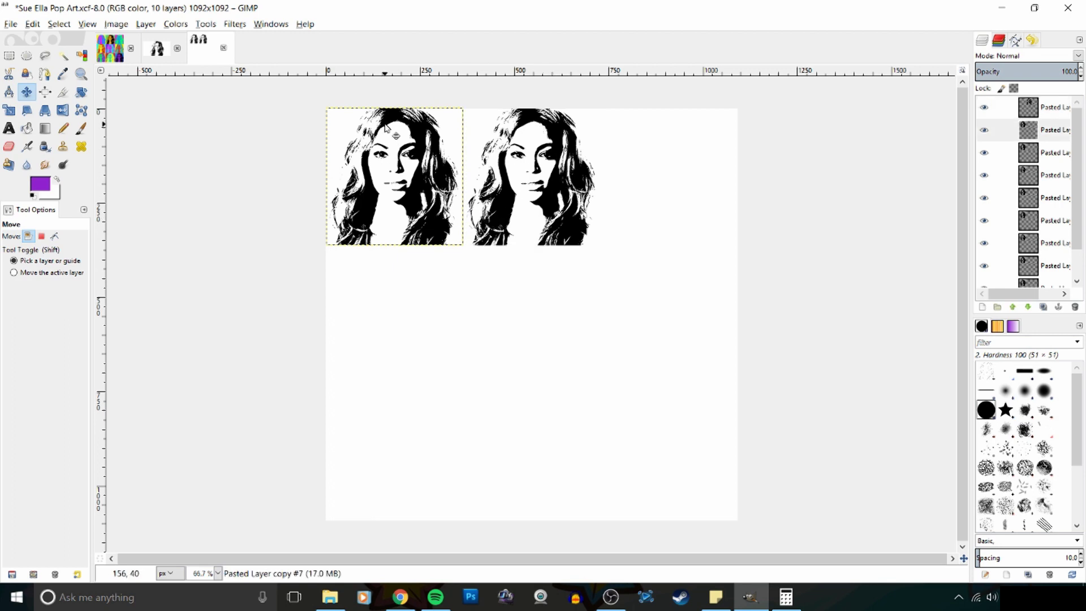
pyautogui.moveTo(399, 122); pyautogui.dragTo(665, 122)
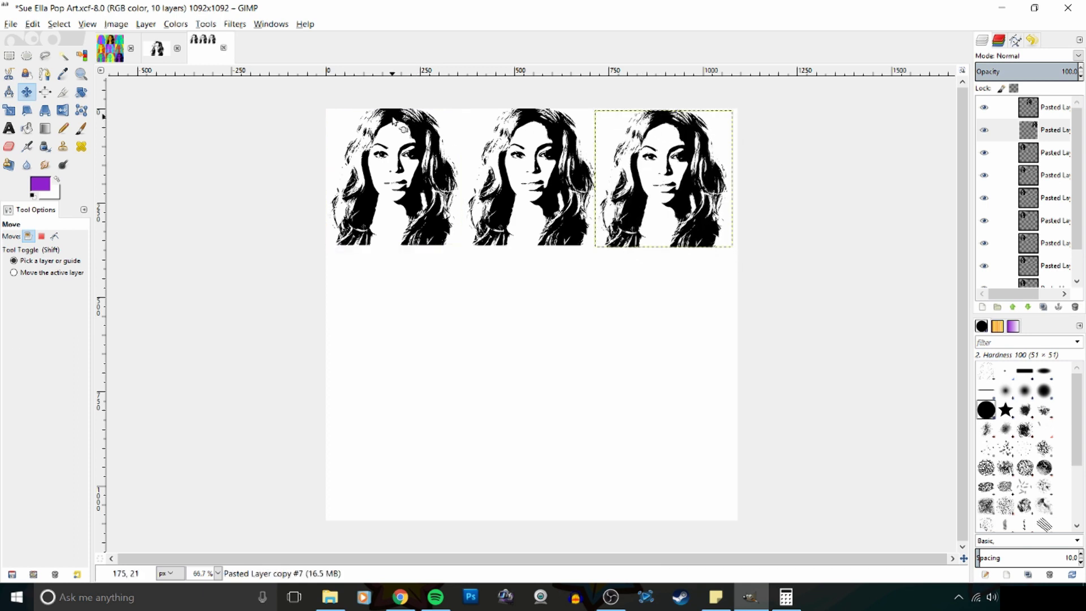
# Drag the remaining copies into the middle and bottom rows of the 3×3 grid.
pyautogui.moveTo(393, 126); pyautogui.dragTo(395, 258)
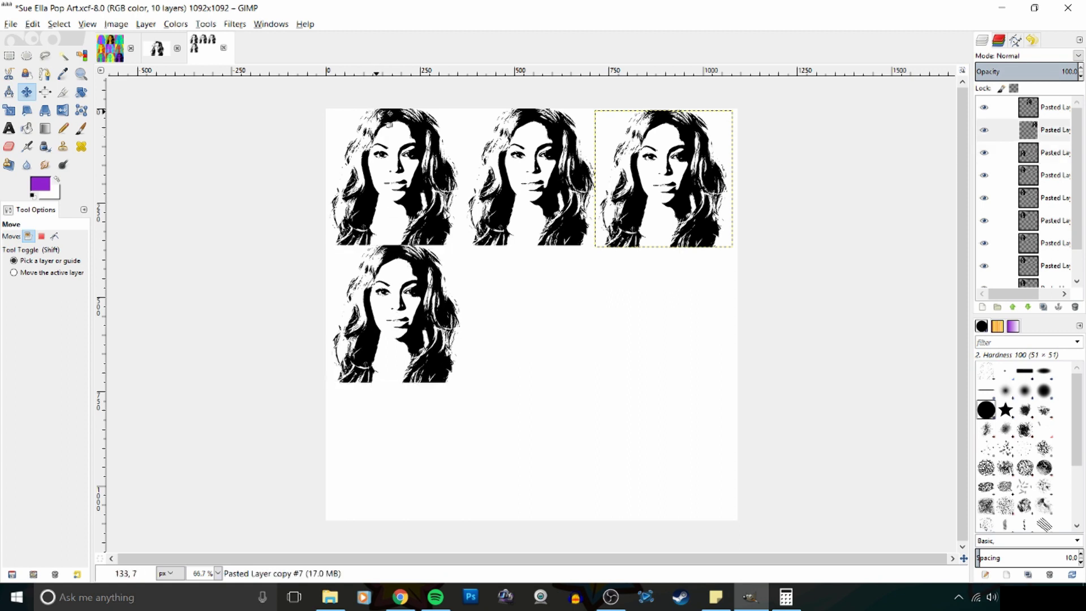
pyautogui.moveTo(396, 121); pyautogui.dragTo(532, 265)
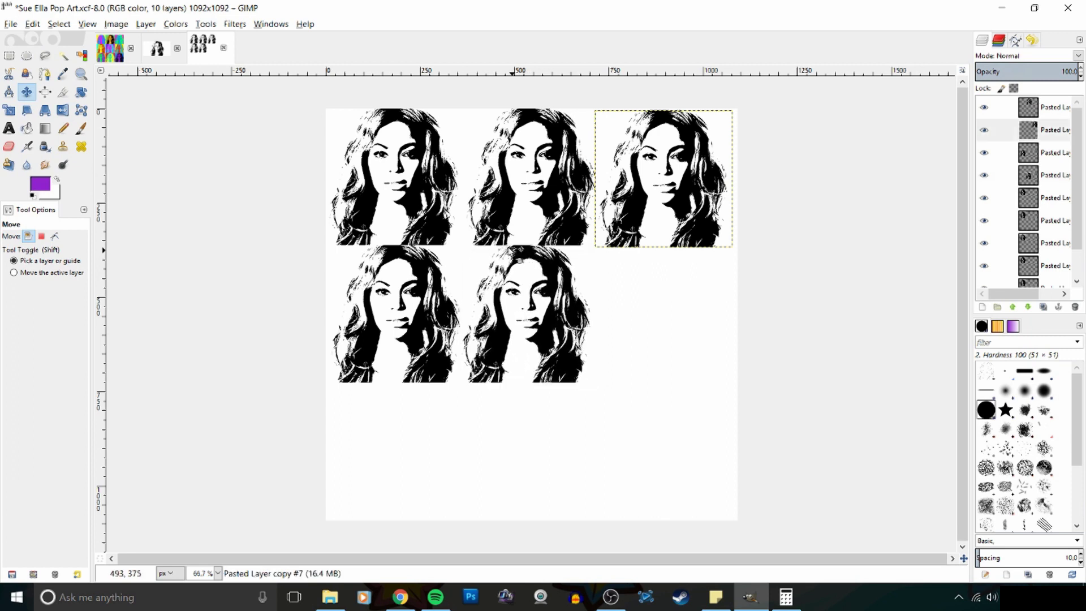
pyautogui.moveTo(524, 199); pyautogui.dragTo(659, 262)
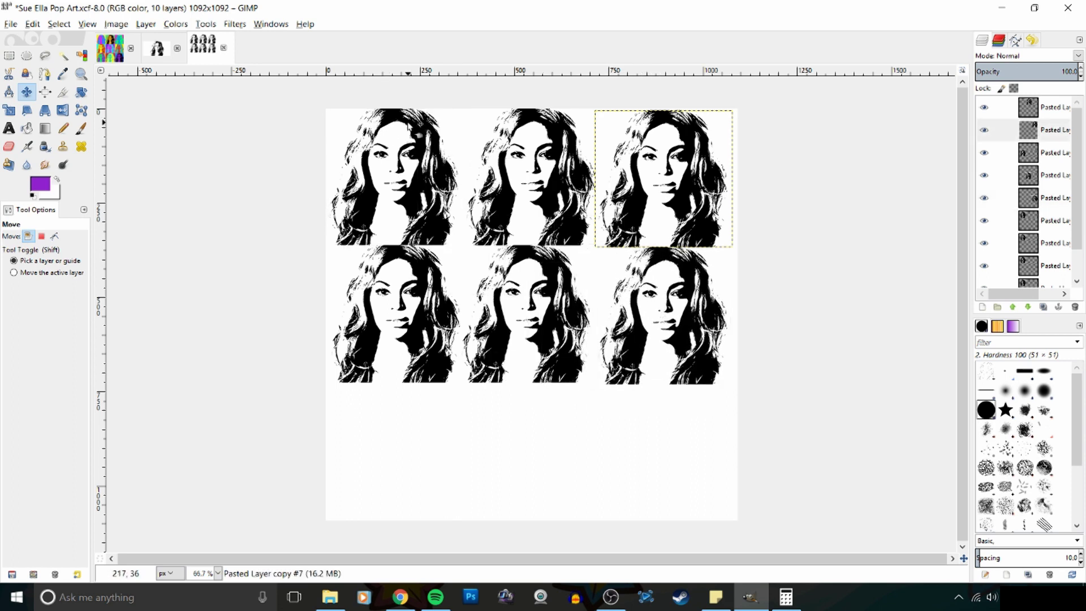
pyautogui.moveTo(404, 121); pyautogui.dragTo(396, 396)
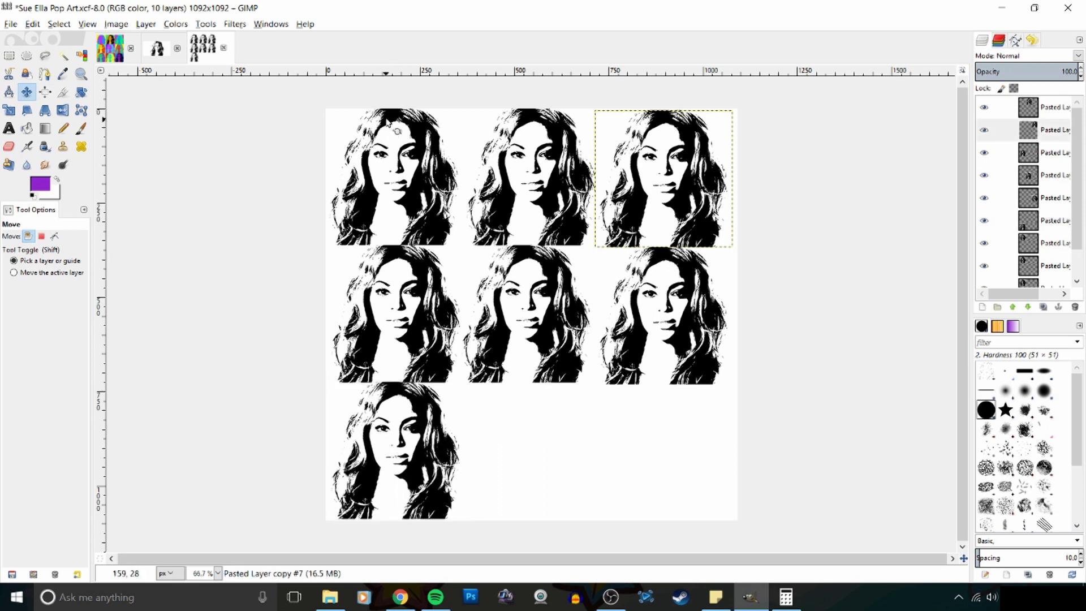
pyautogui.moveTo(470, 240); pyautogui.dragTo(529, 392)
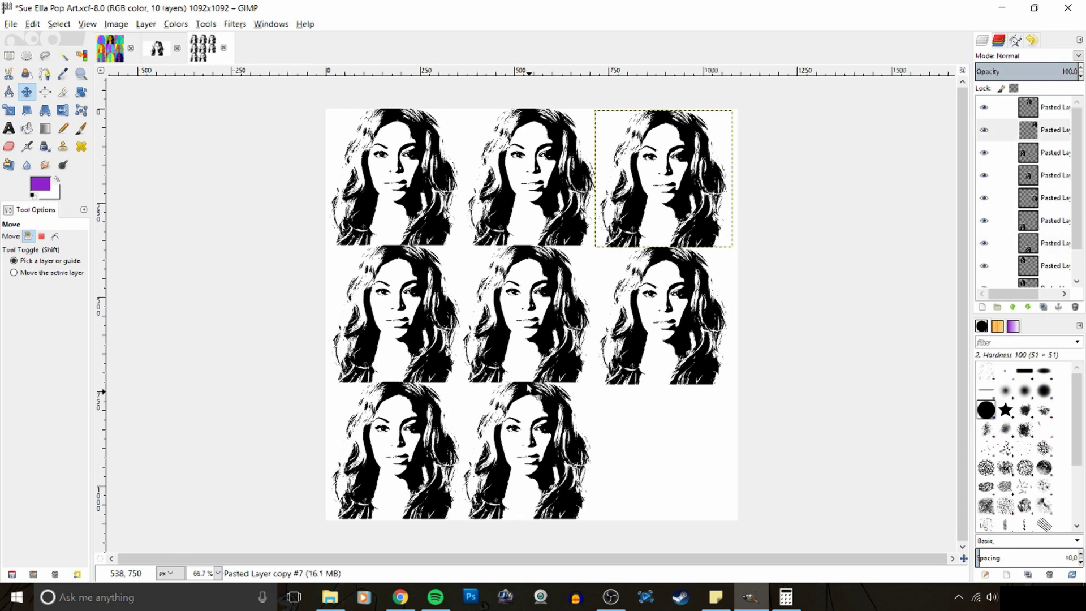
pyautogui.moveTo(566, 226); pyautogui.dragTo(660, 398)
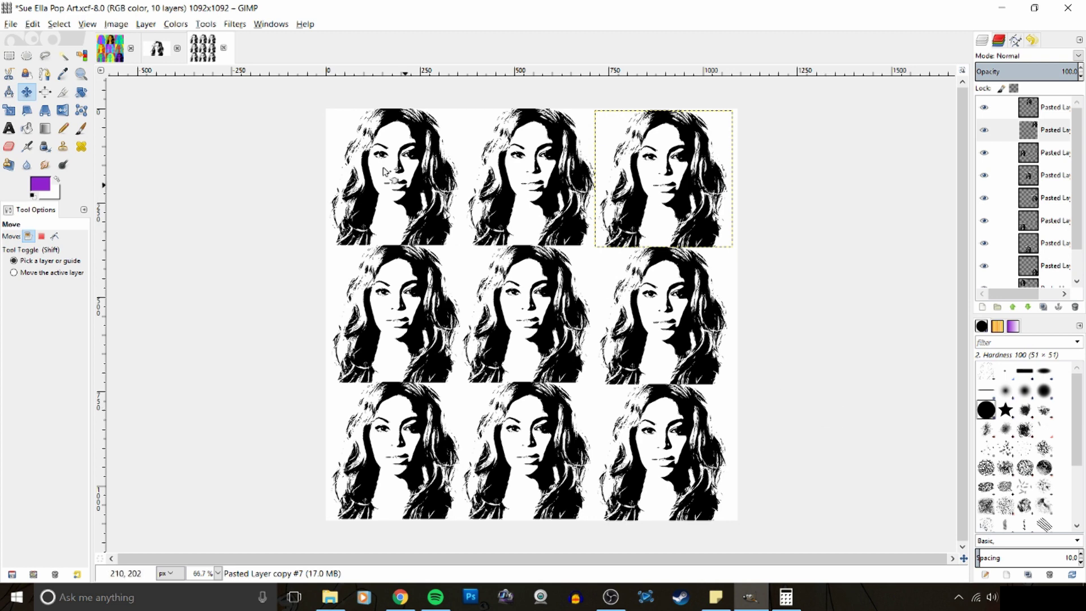
pyautogui.click(110, 48)
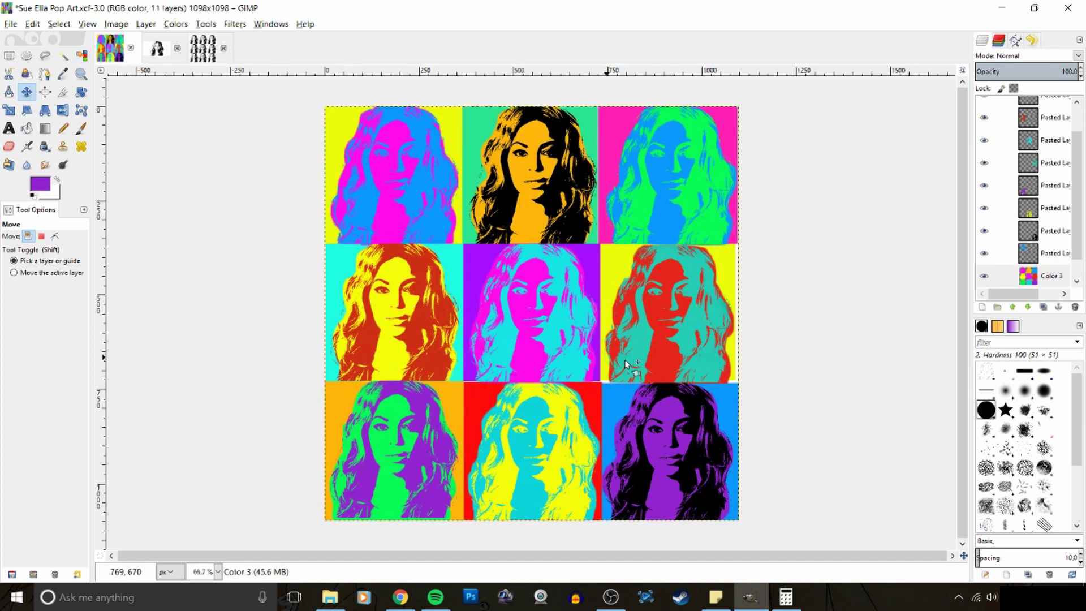
pyautogui.click(201, 51)
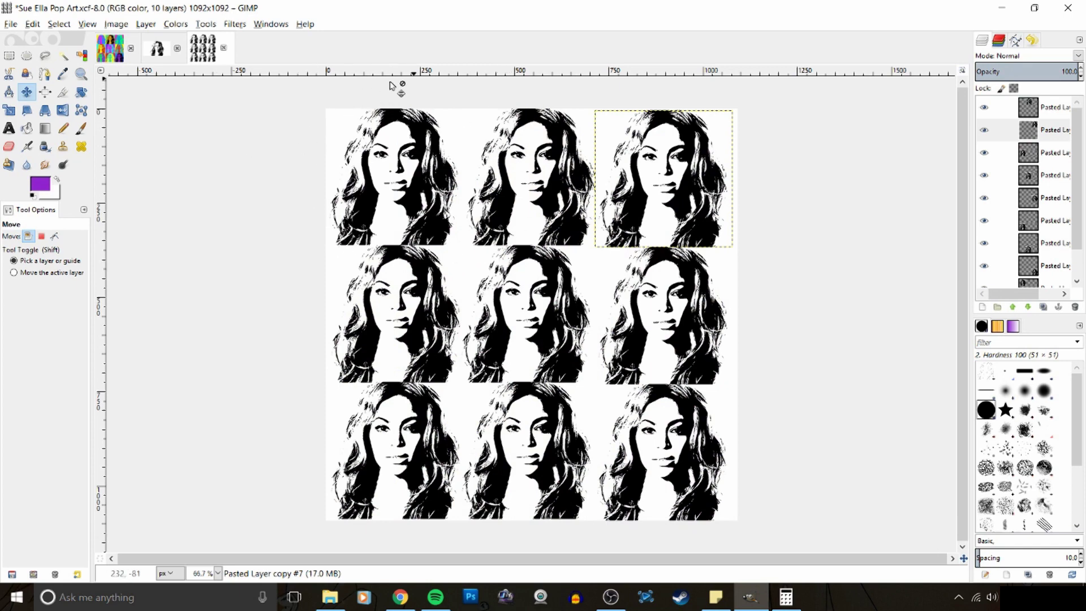
pyautogui.click(112, 51)
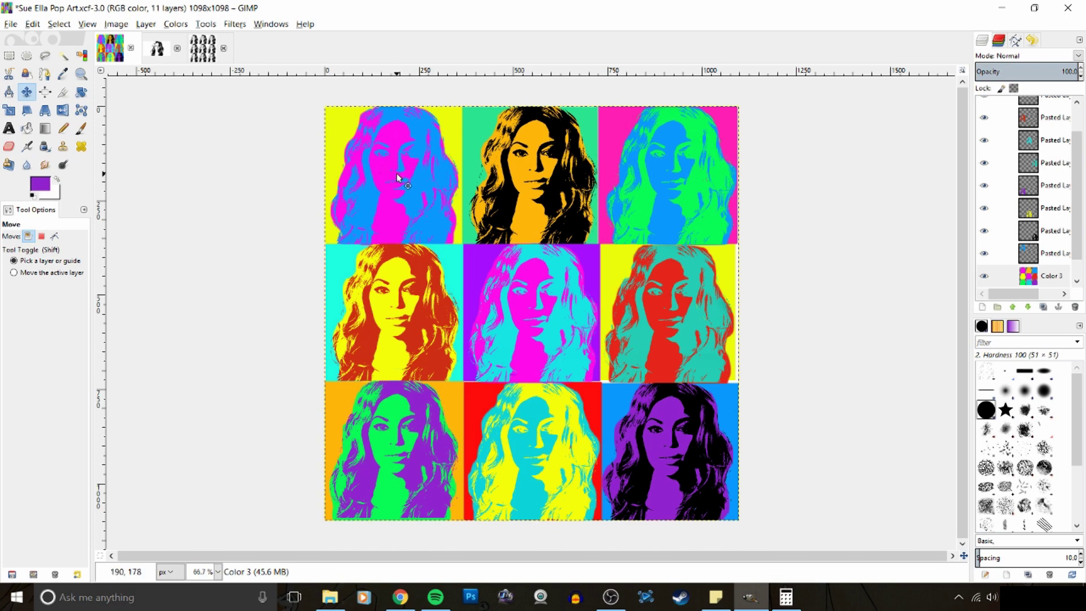
# On the grid image, make the Background layer active and set the foreground to cyan 17e7e5.
pyautogui.click(203, 52)
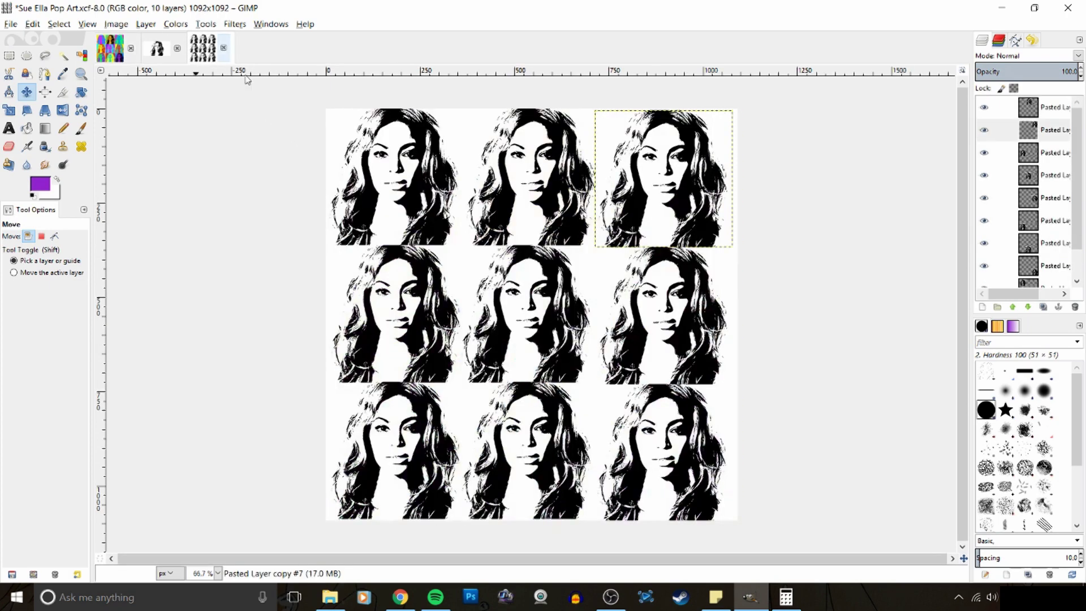
pyautogui.scroll(-3, 1074, 217)
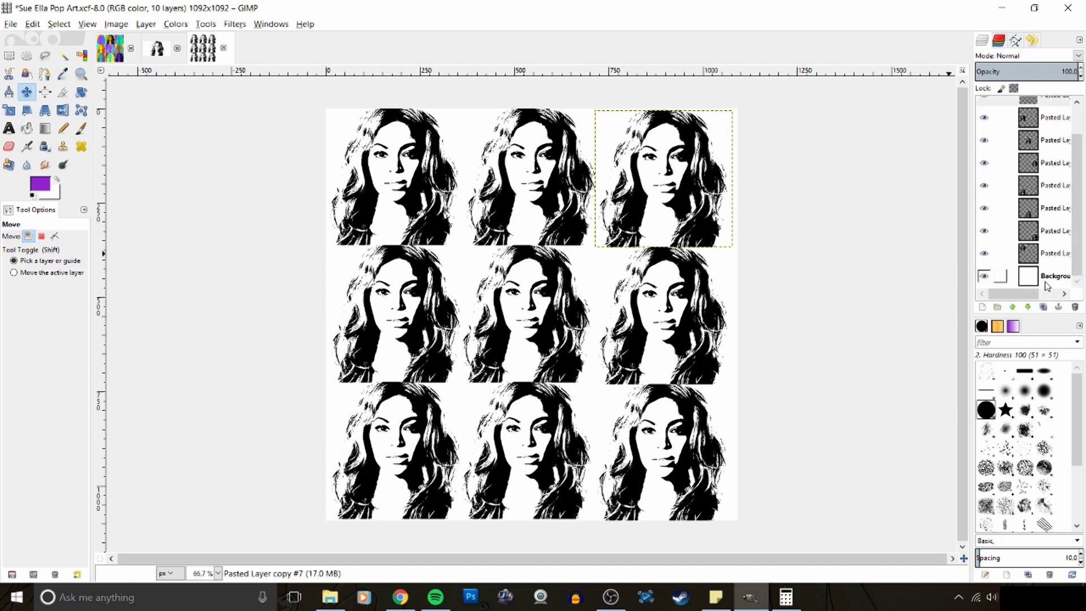
pyautogui.click(1056, 278)
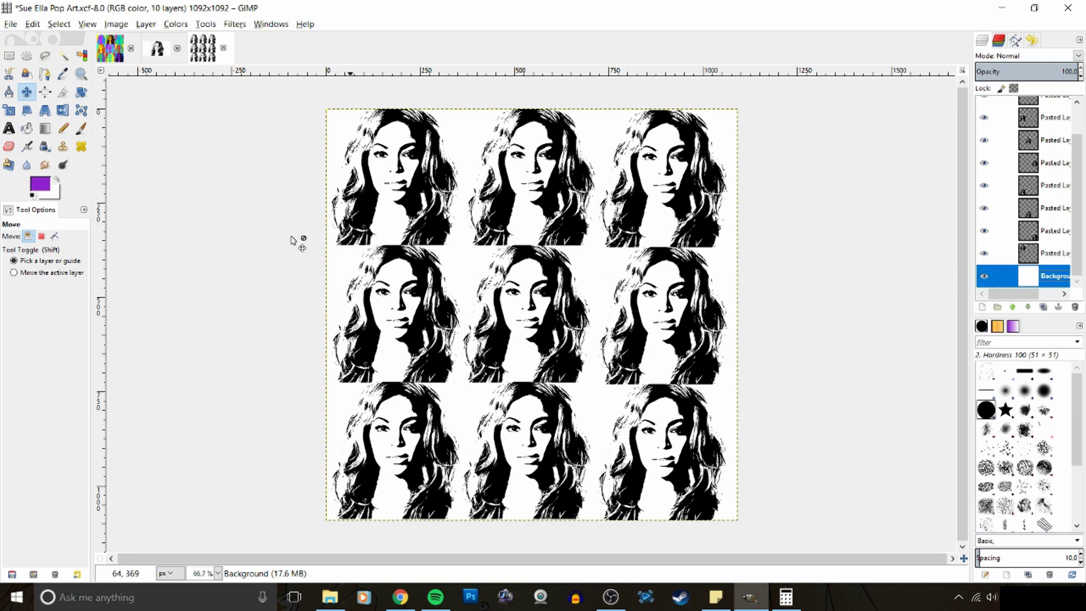
pyautogui.click(45, 191)
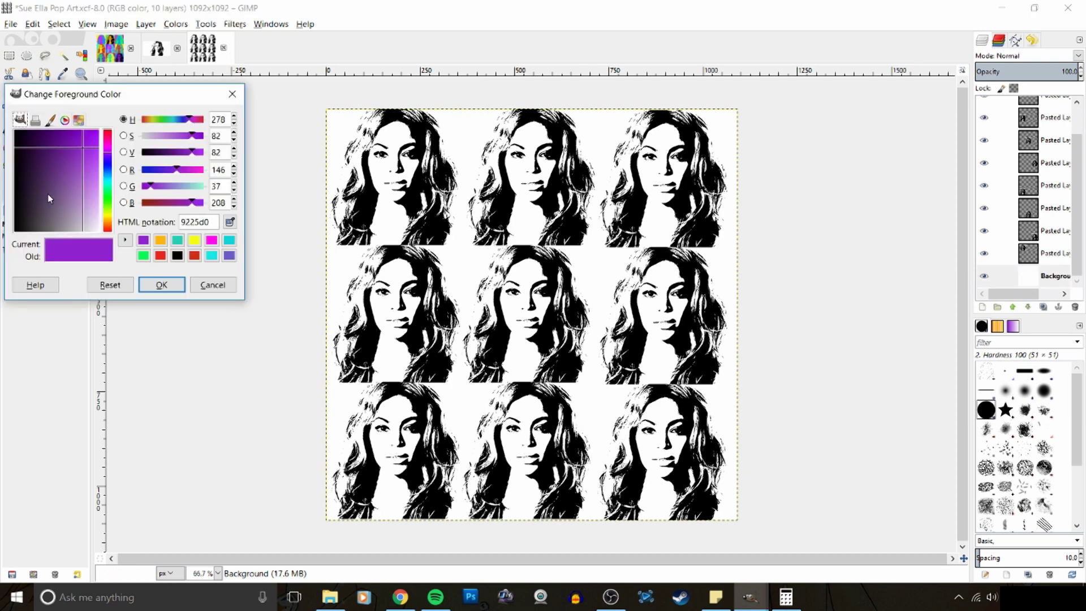
pyautogui.click(211, 256)
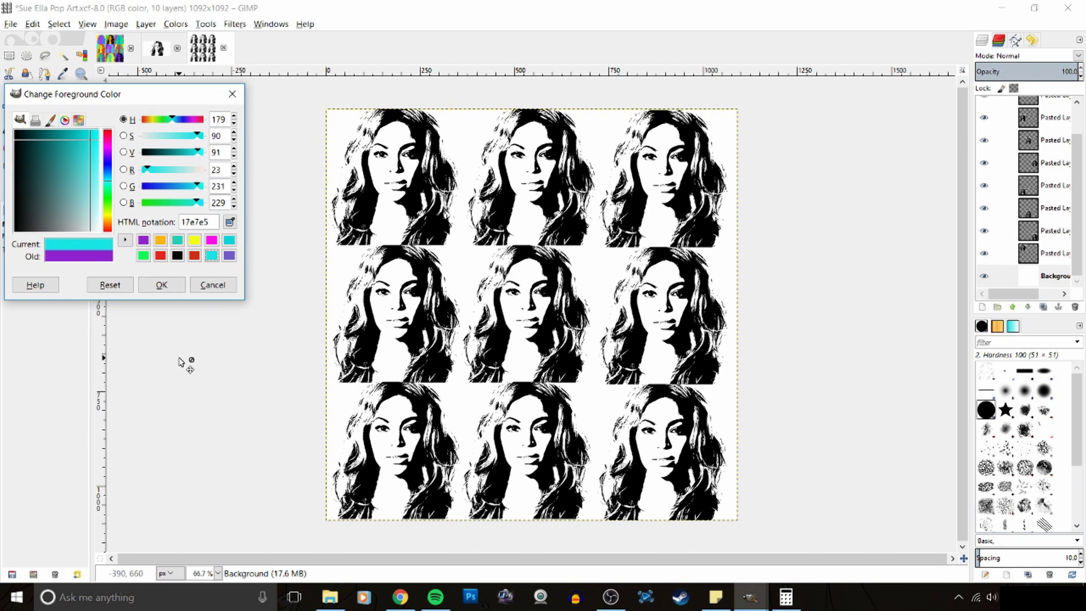
pyautogui.click(165, 288)
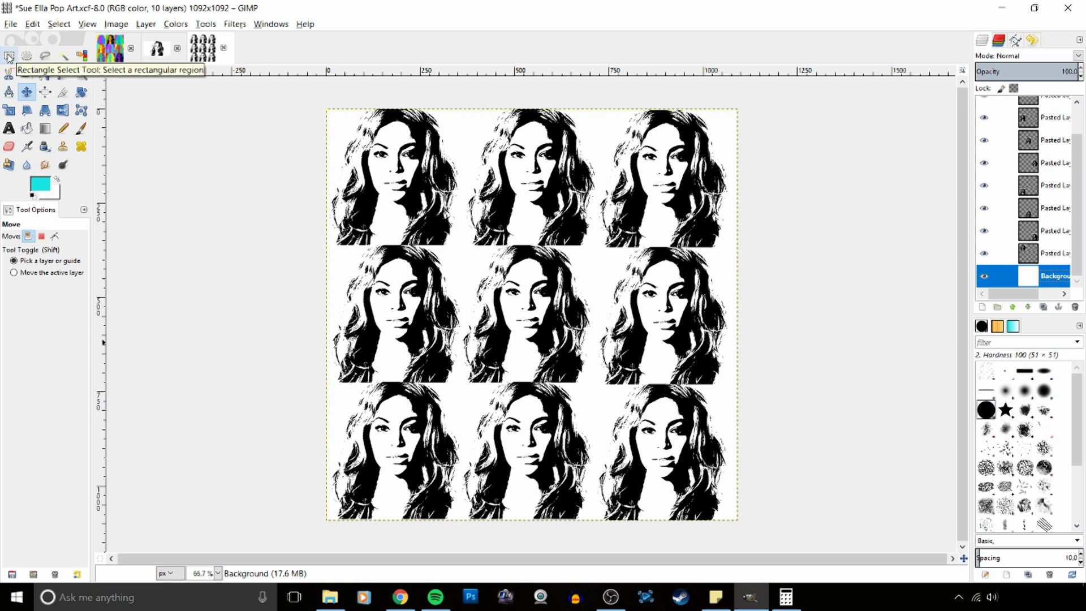
# Select the top-left tile as a square and bucket-fill its white background with cyan.
pyautogui.click(9, 57)
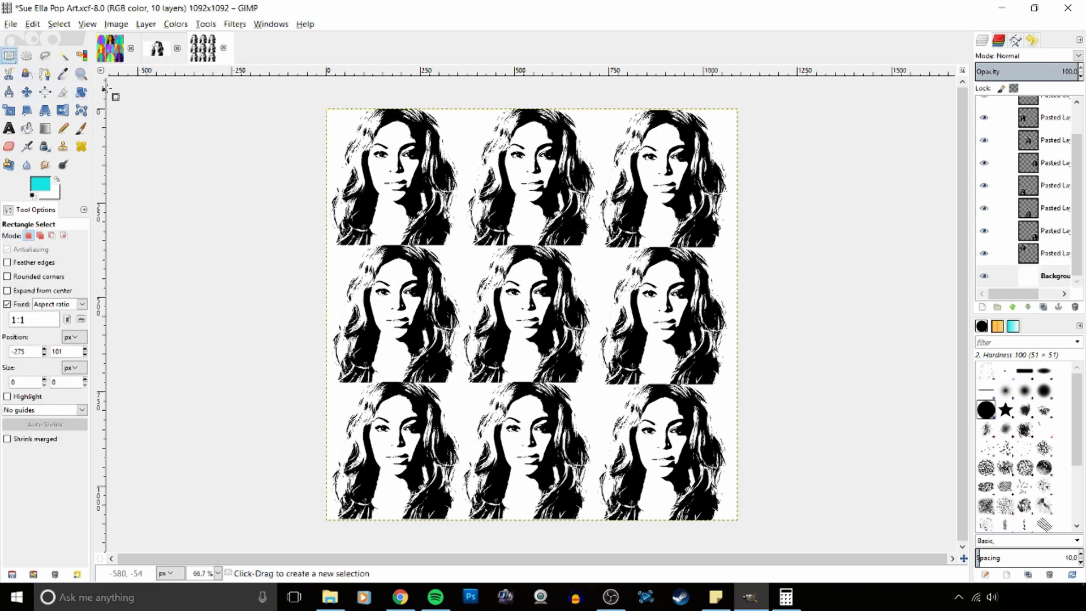
pyautogui.click(326, 108)
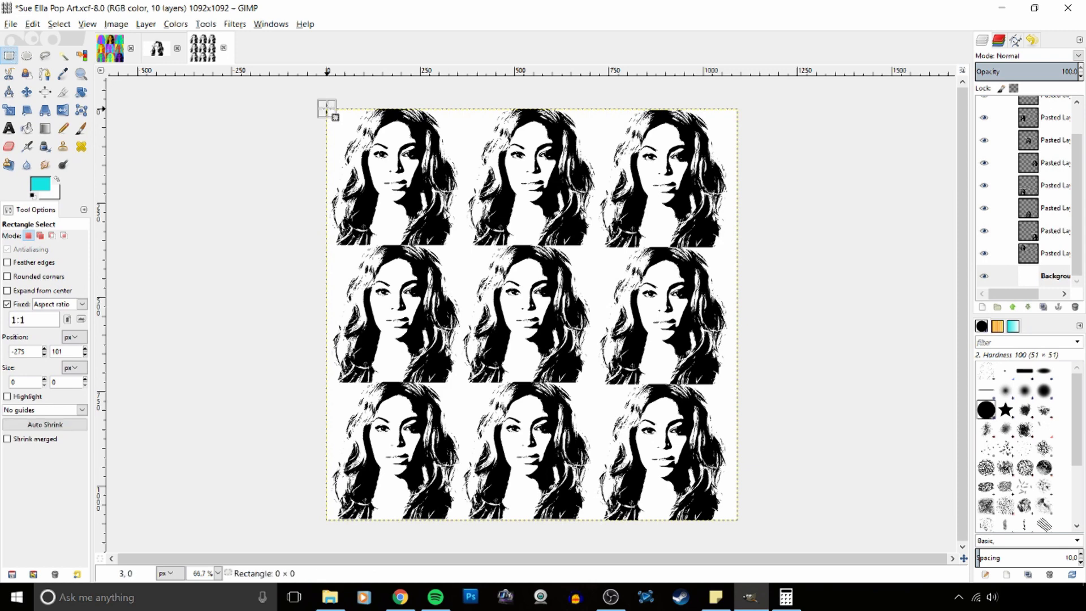
pyautogui.moveTo(328, 107); pyautogui.dragTo(436, 244)
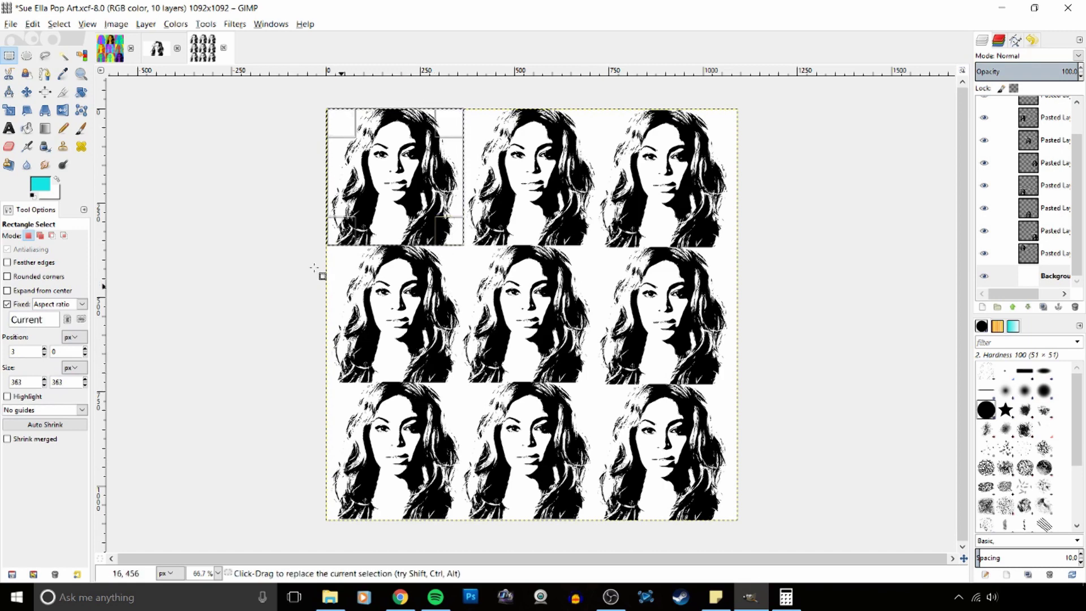
pyautogui.click(27, 129)
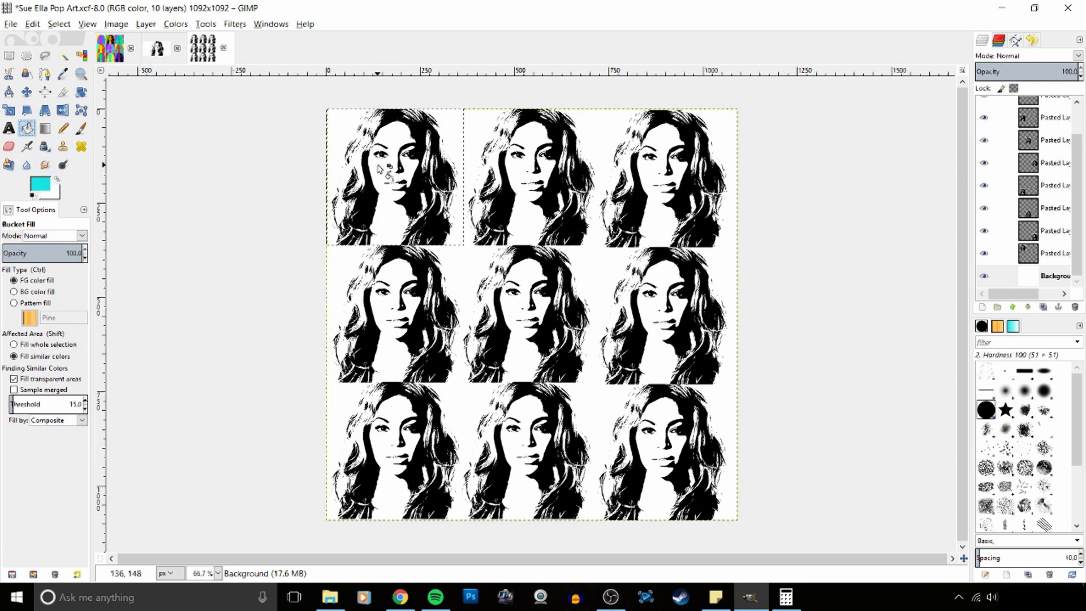
pyautogui.click(382, 205)
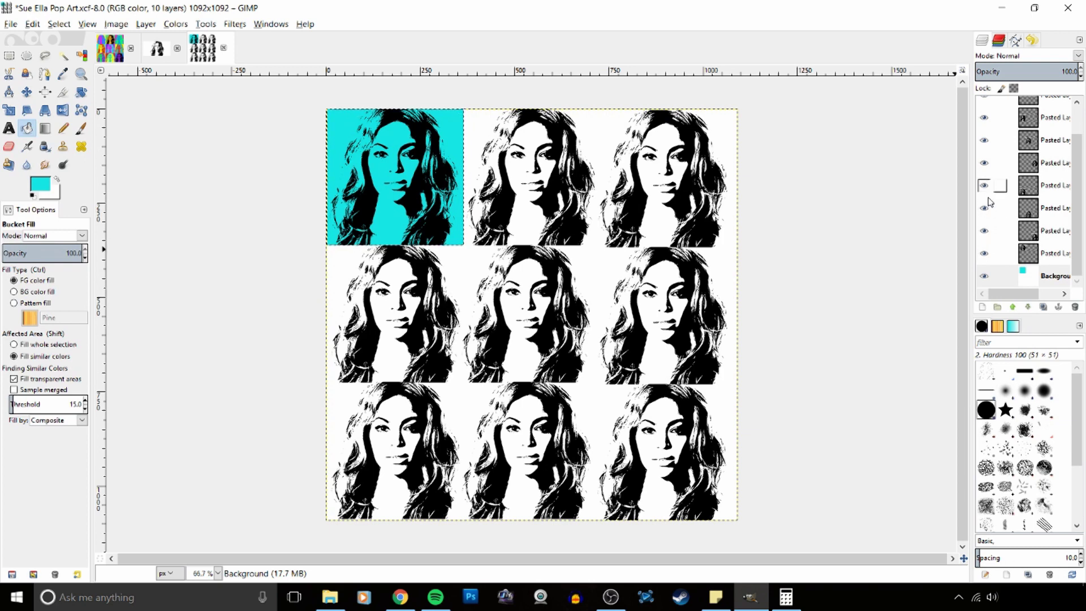
# Toggle Pasted Layer visibility to identify the top-left portrait's layer, then make it active.
pyautogui.click(1027, 259)
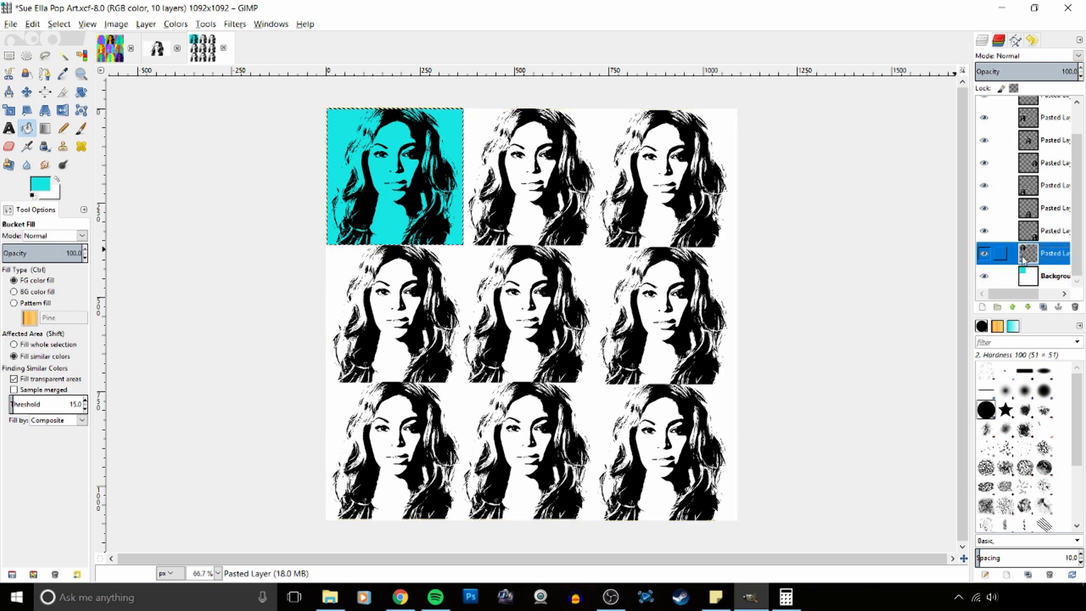
pyautogui.click(986, 256)
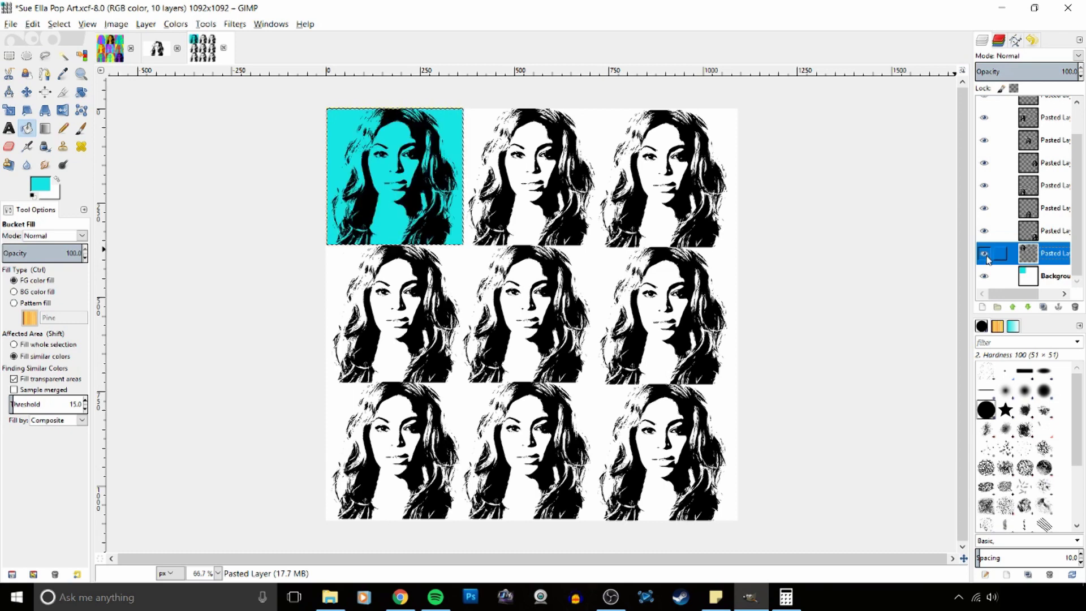
pyautogui.click(985, 253)
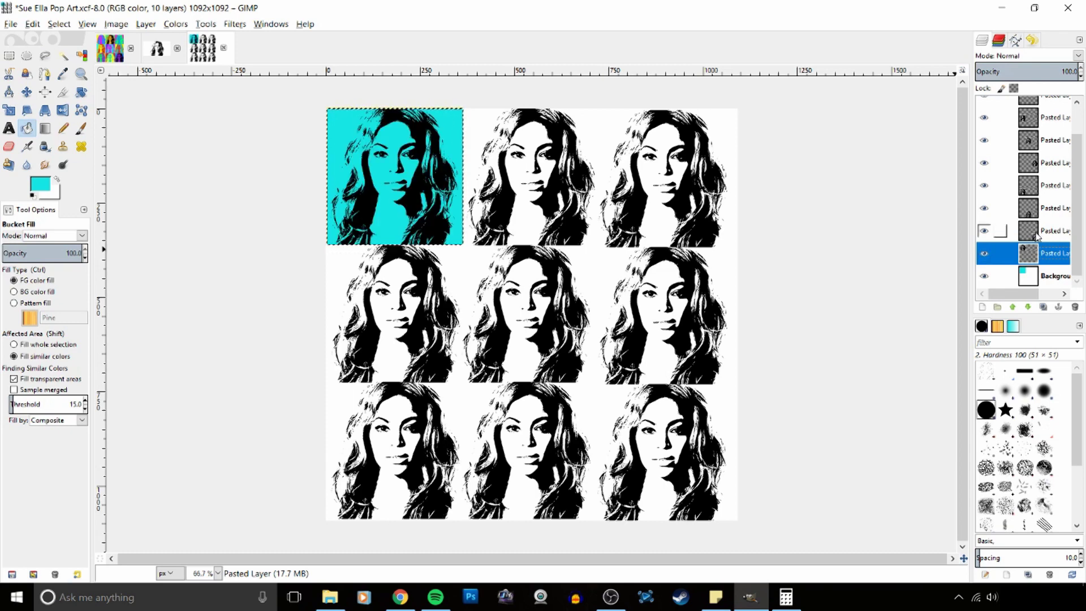
pyautogui.click(993, 231)
pyautogui.click(986, 231)
pyautogui.click(986, 232)
pyautogui.click(985, 232)
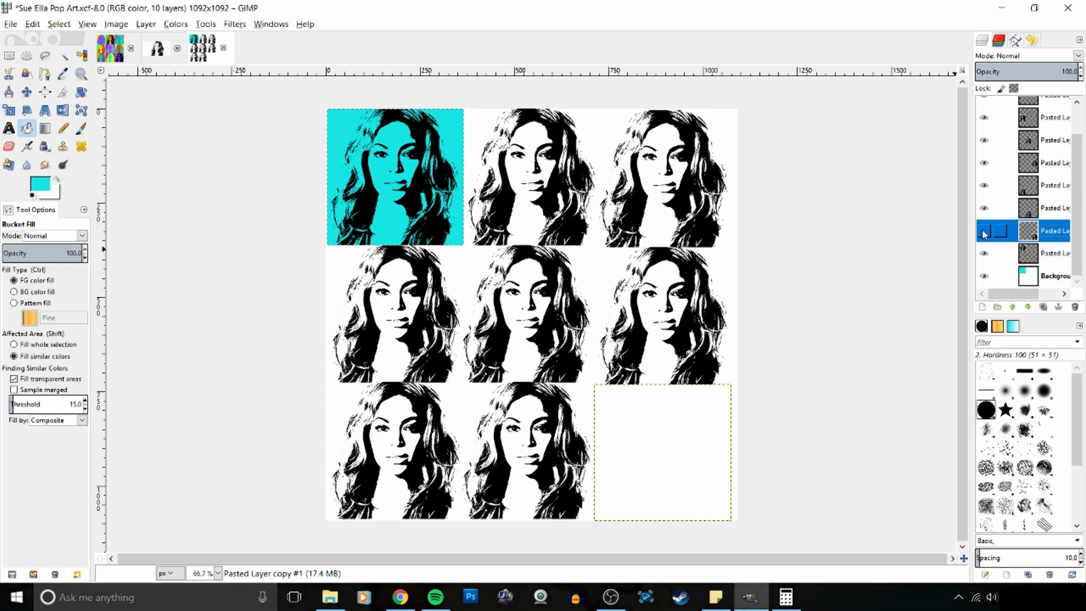
pyautogui.click(986, 232)
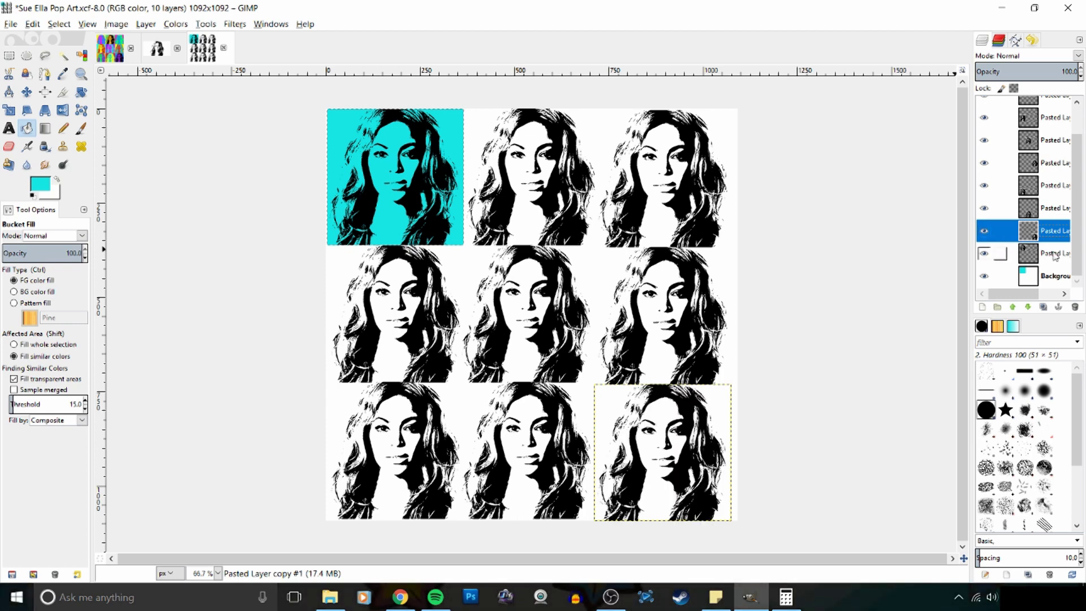
pyautogui.click(1056, 256)
pyautogui.click(986, 256)
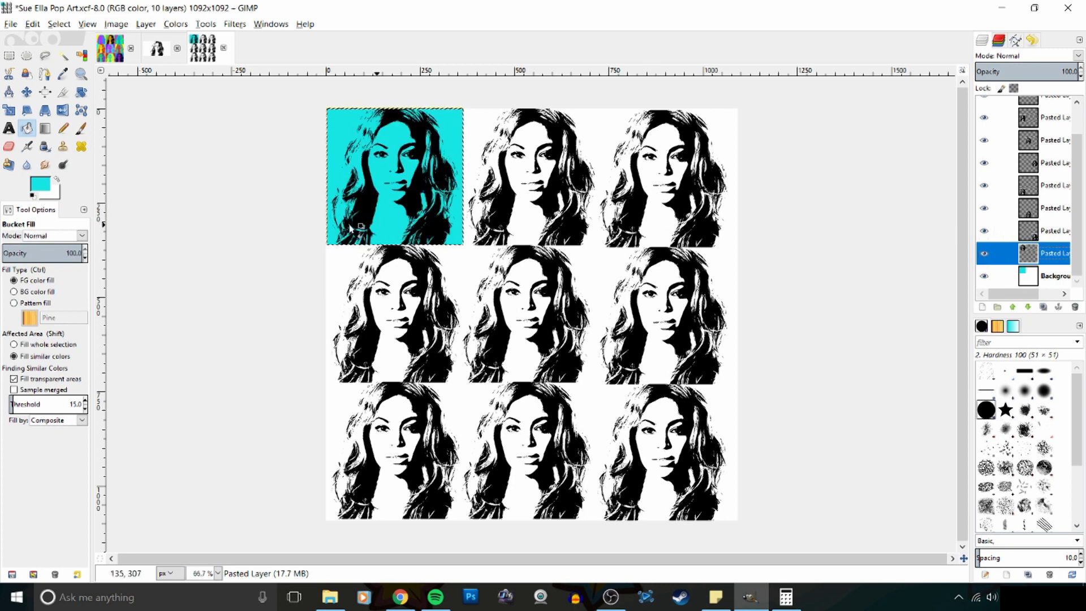
# Select the top-left portrait's lines by colour, paint them yellow, then clear the selection.
pyautogui.click(81, 56)
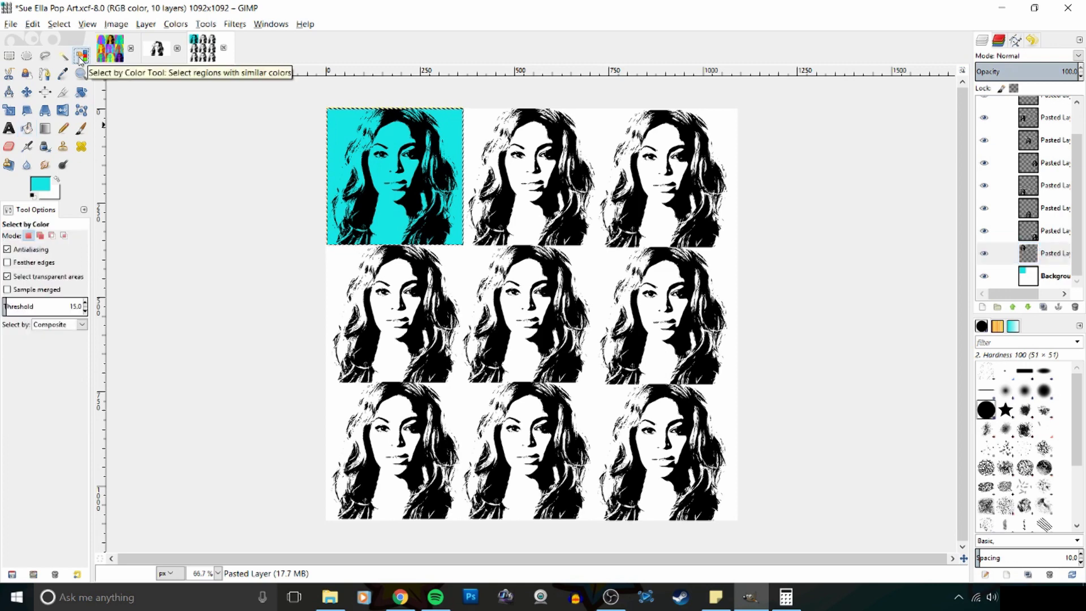
pyautogui.click(394, 125)
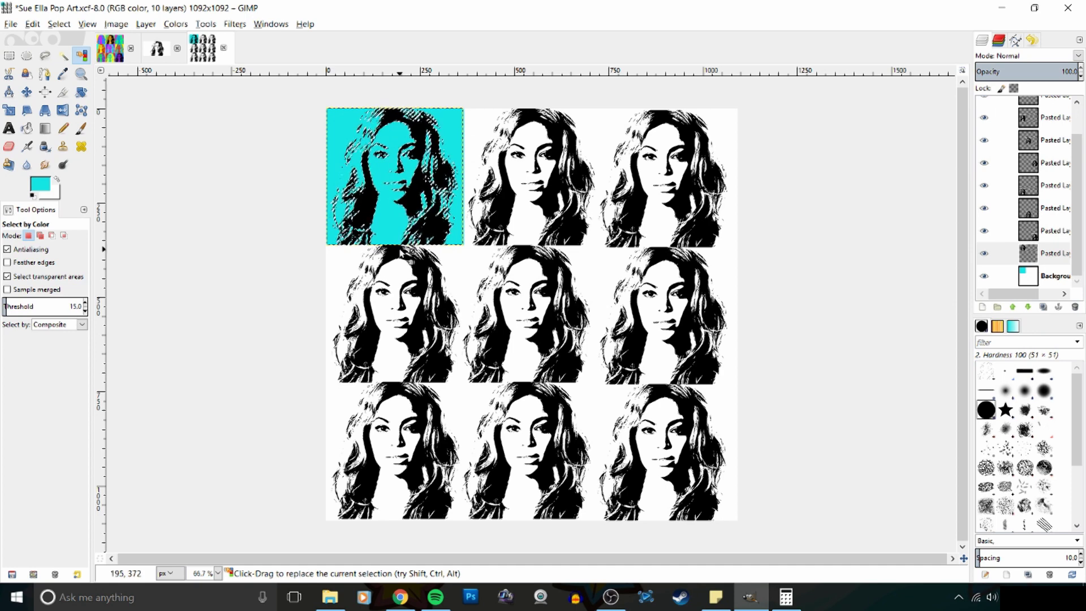
pyautogui.click(79, 130)
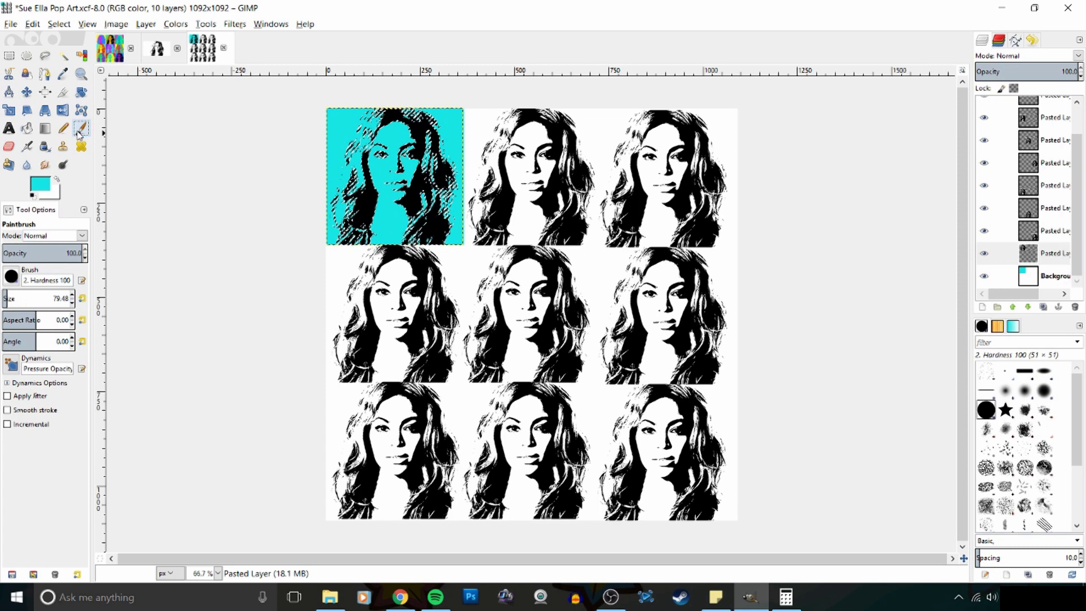
pyautogui.click(40, 184)
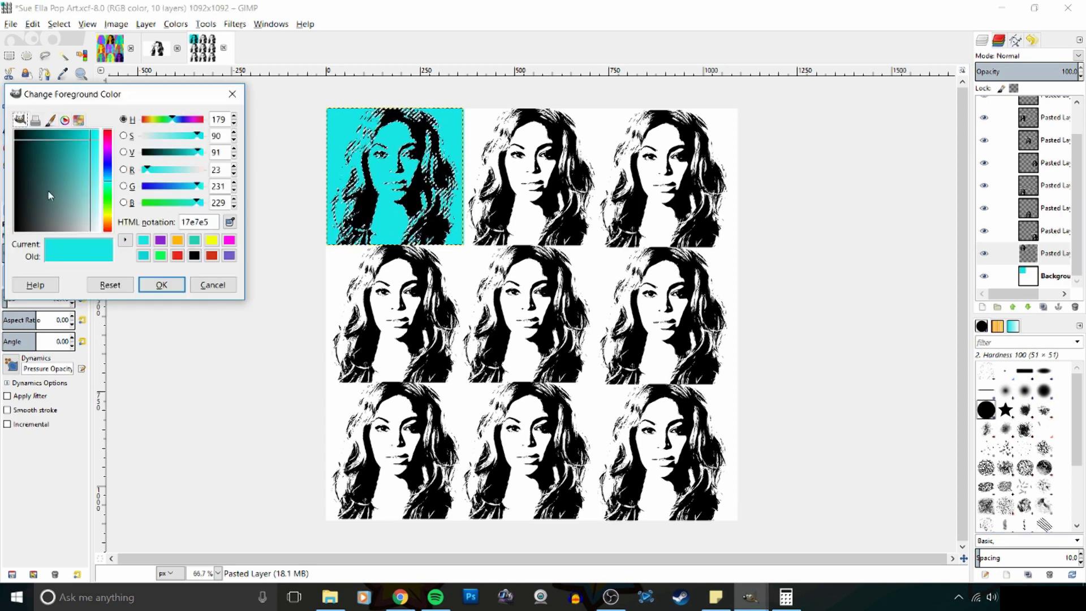
pyautogui.click(212, 241)
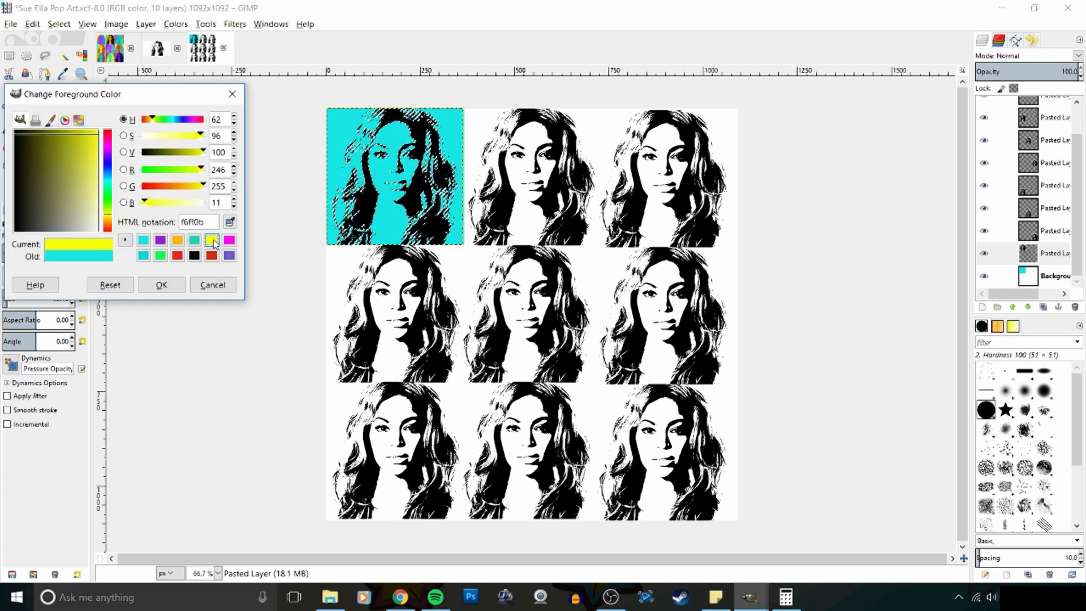
pyautogui.click(162, 285)
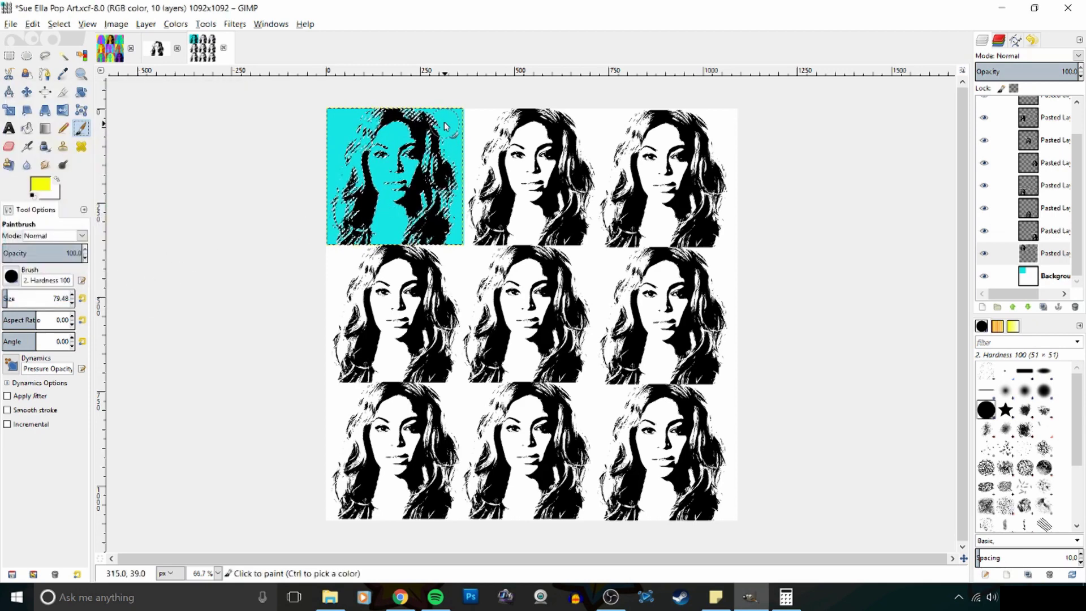
pyautogui.moveTo(444, 121); pyautogui.dragTo(434, 119)
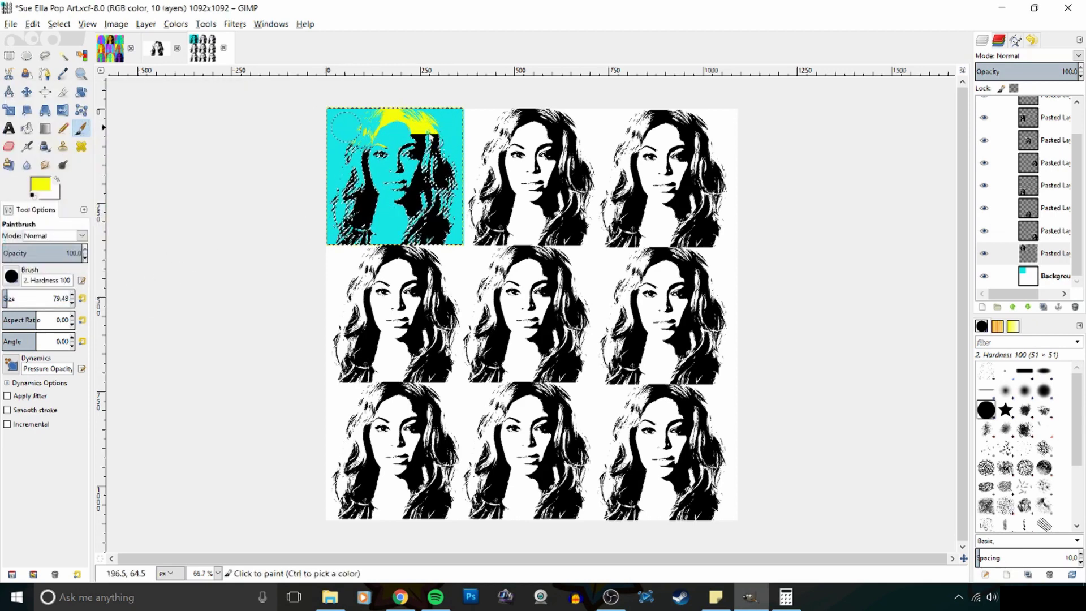
pyautogui.moveTo(336, 151)
pyautogui.mouseDown()
pyautogui.moveTo(279, 162)
pyautogui.moveTo(266, 187)
pyautogui.moveTo(465, 205)
pyautogui.moveTo(340, 226)
pyautogui.moveTo(280, 224)
pyautogui.moveTo(287, 232)
pyautogui.mouseUp()
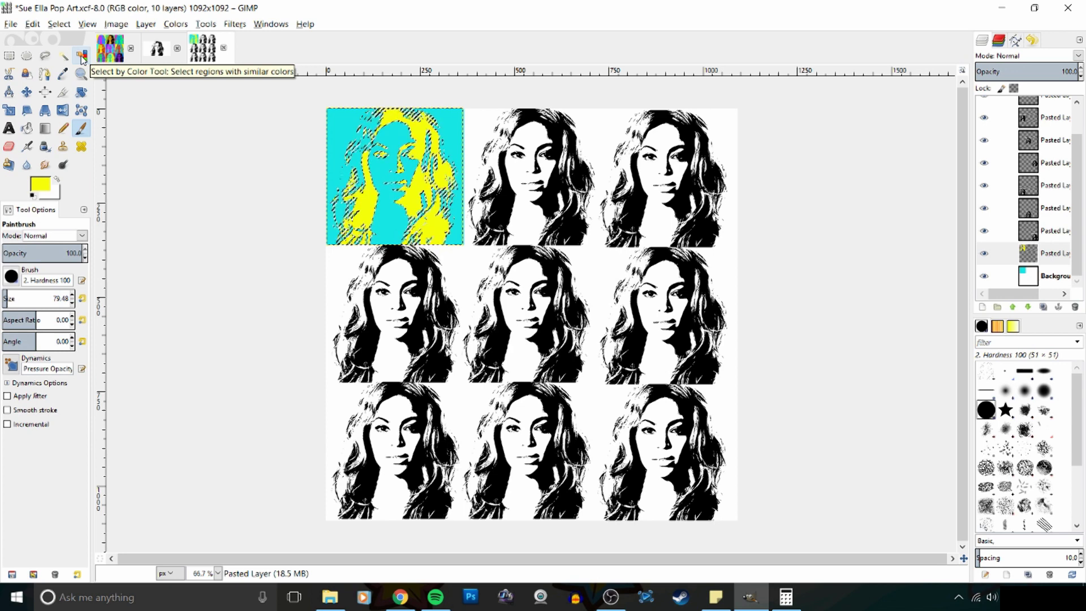
pyautogui.click(10, 57)
pyautogui.click(194, 141)
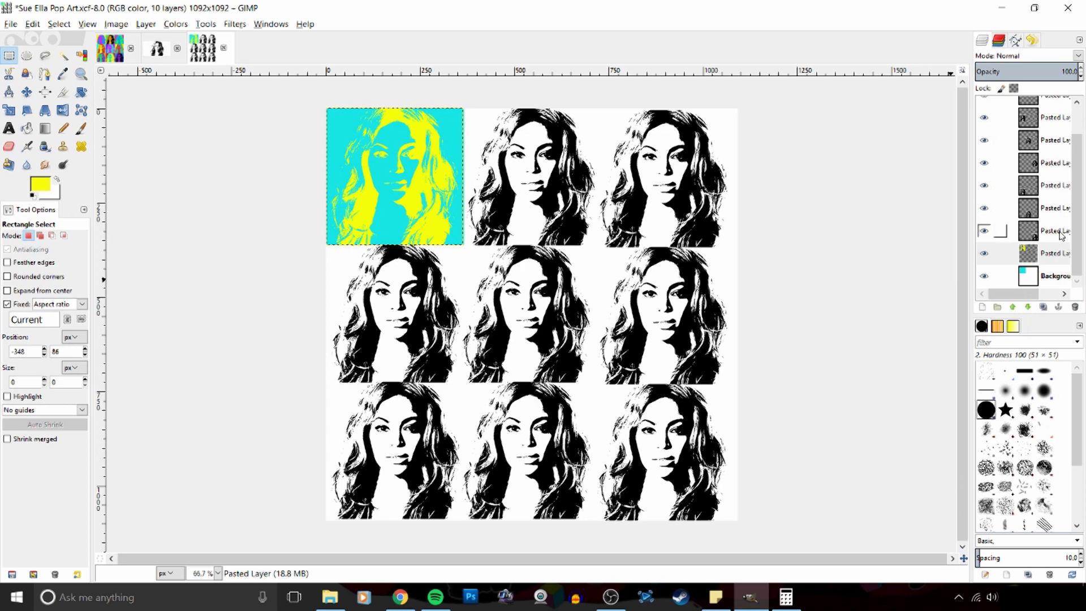
# Add a new layer named Color 3 above the Background and make it active.
pyautogui.click(1061, 277)
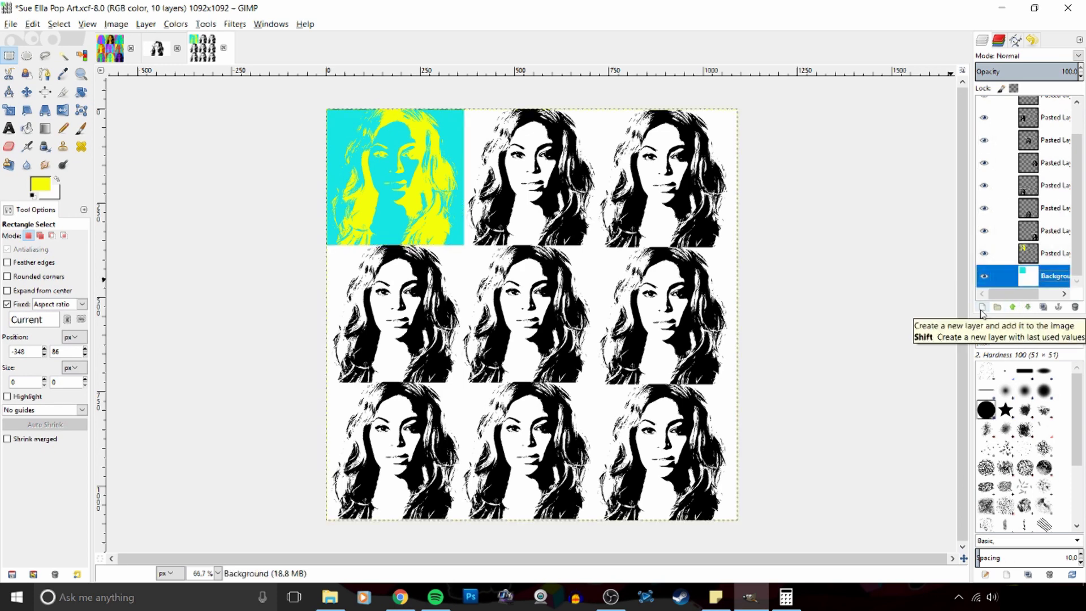
pyautogui.click(981, 307)
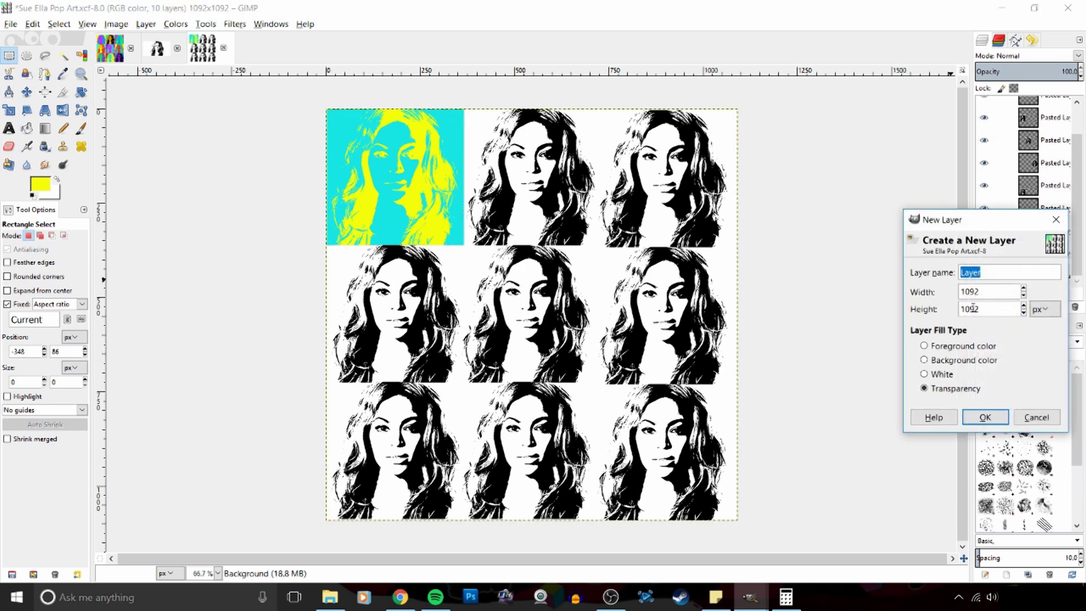
pyautogui.write('Color 3')
pyautogui.click(985, 417)
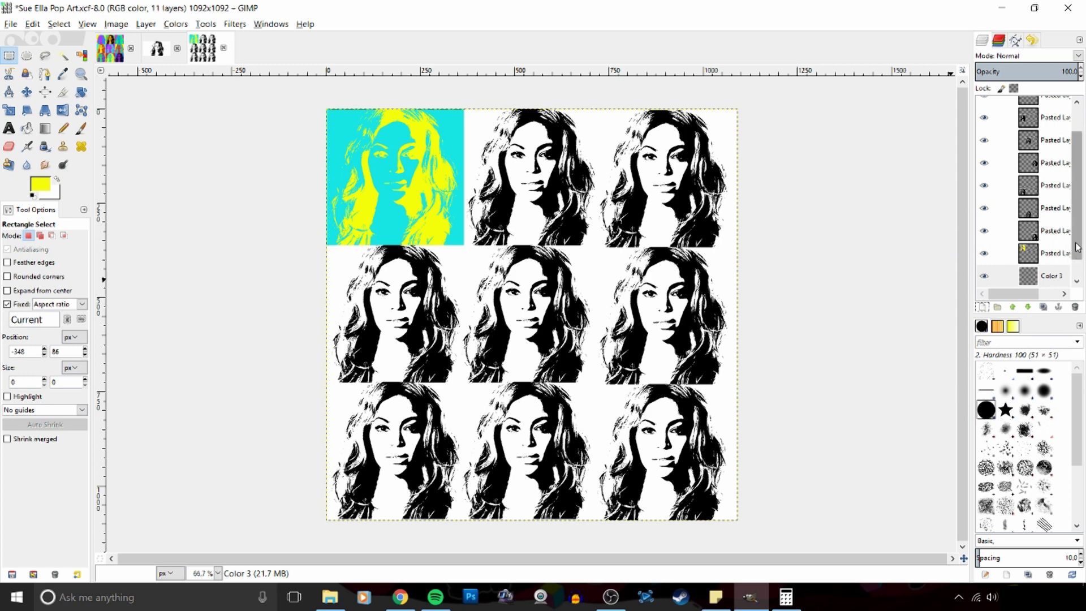
pyautogui.scroll(-1, 1064, 254)
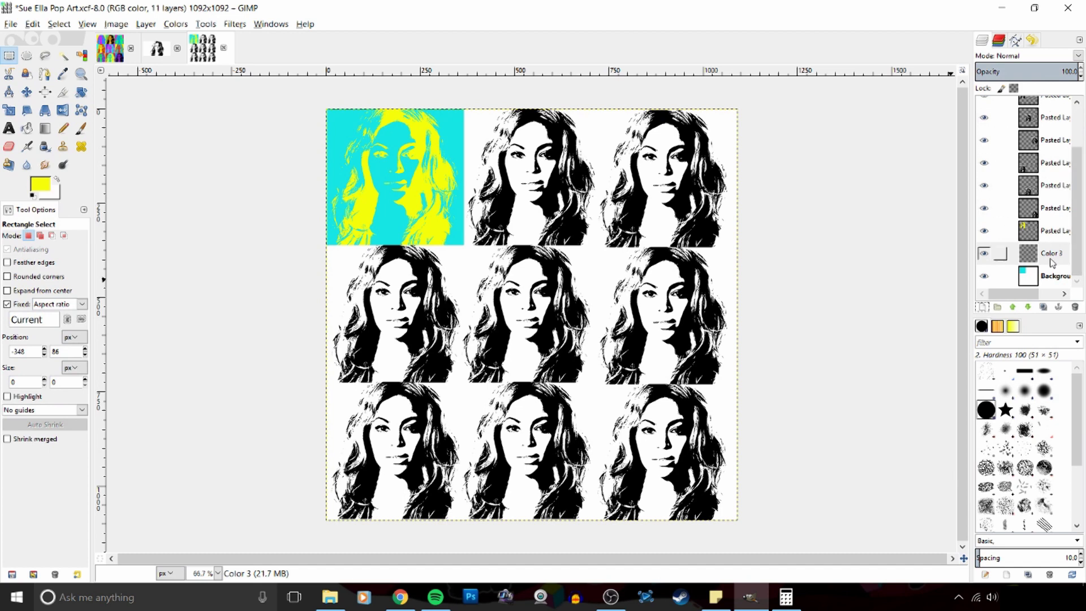
pyautogui.click(1053, 263)
# Set the foreground colour to purple and ready the Paintbrush with the Block 01 brush.
pyautogui.click(37, 188)
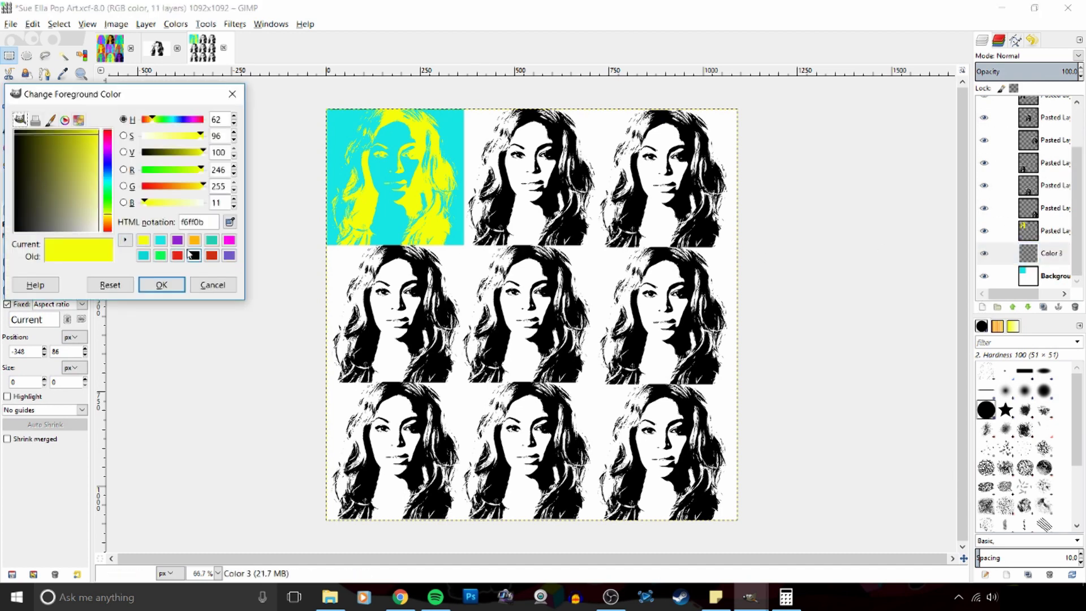
pyautogui.click(178, 241)
pyautogui.click(161, 284)
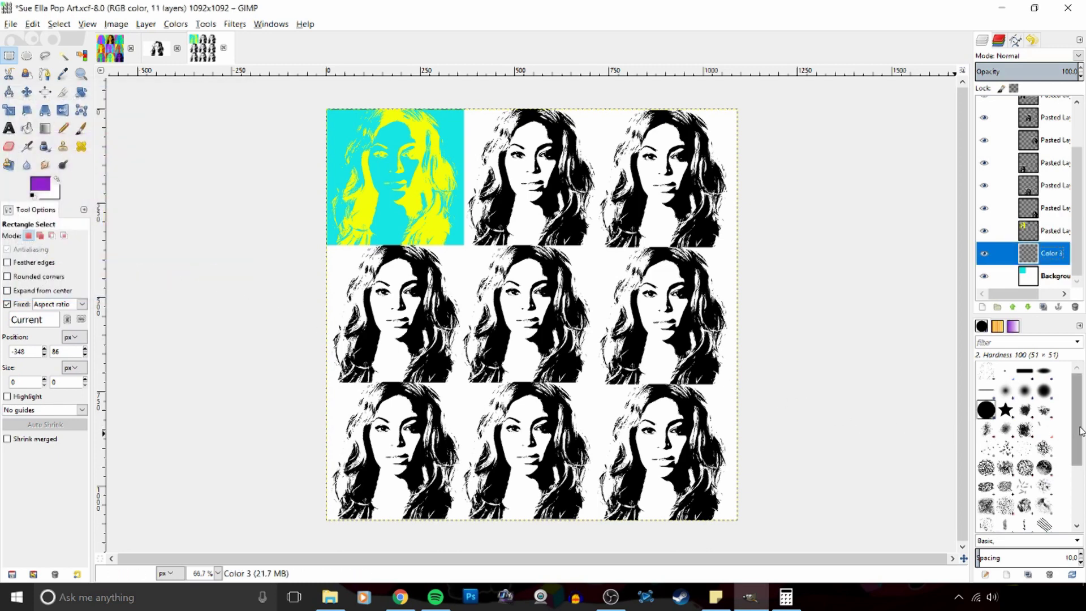
pyautogui.click(1022, 373)
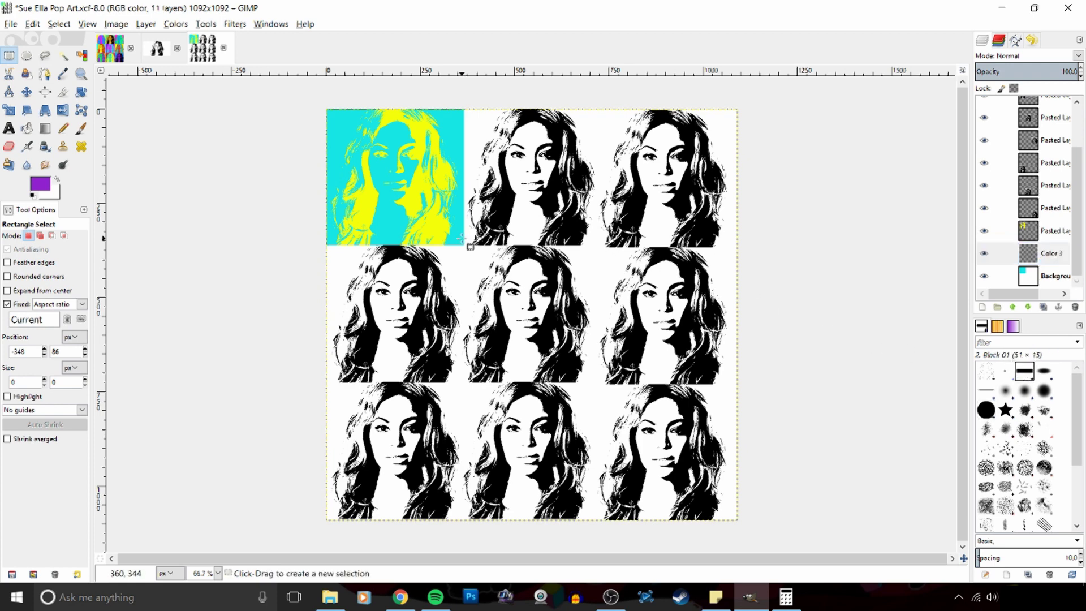
pyautogui.click(82, 130)
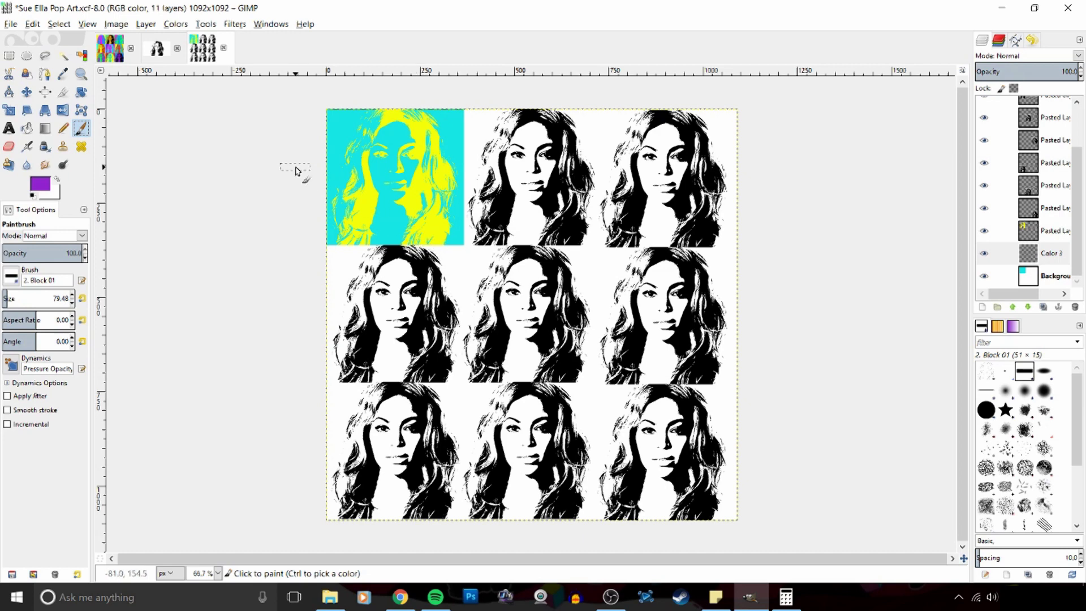
# Zoom to 100% and paint purple along the bottom of the top-left portrait on Color 3.
pyautogui.press('1')
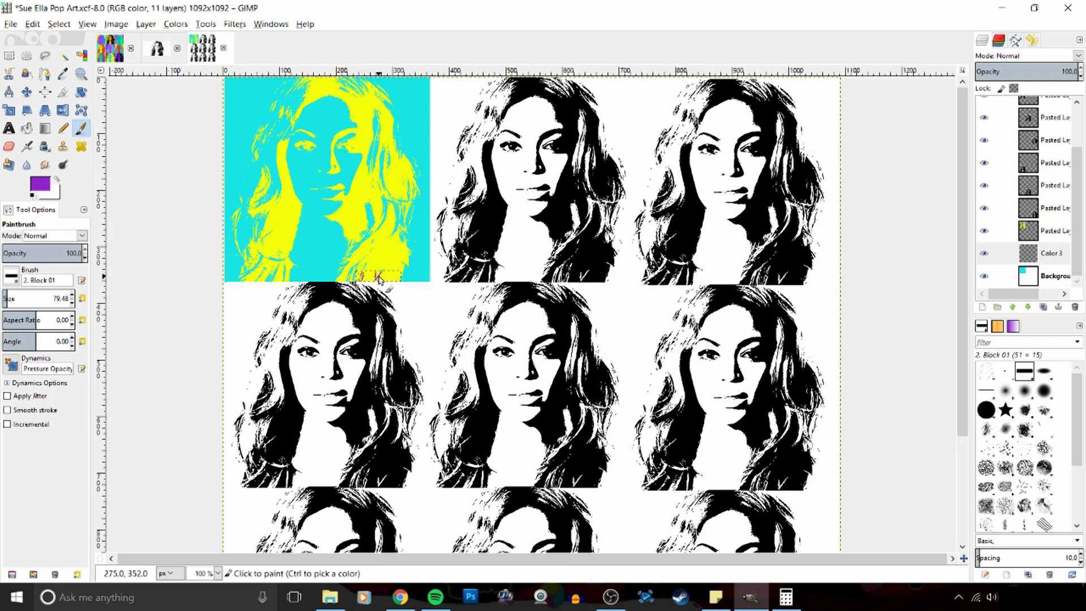
pyautogui.click(315, 279)
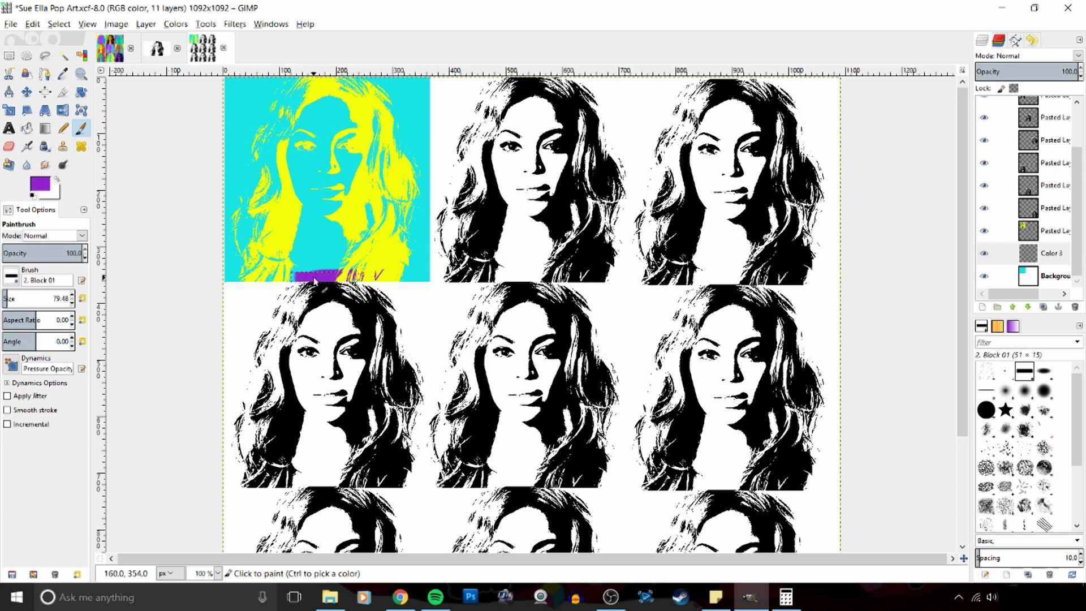
pyautogui.moveTo(315, 280)
pyautogui.mouseDown()
pyautogui.moveTo(249, 274)
pyautogui.moveTo(266, 271)
pyautogui.moveTo(249, 226)
pyautogui.moveTo(274, 184)
pyautogui.moveTo(277, 136)
pyautogui.moveTo(304, 92)
pyautogui.moveTo(331, 80)
pyautogui.moveTo(385, 104)
pyautogui.moveTo(377, 125)
pyautogui.moveTo(407, 198)
pyautogui.moveTo(396, 214)
pyautogui.moveTo(399, 280)
pyautogui.moveTo(377, 279)
pyautogui.moveTo(362, 260)
pyautogui.moveTo(354, 130)
pyautogui.moveTo(323, 102)
pyautogui.moveTo(317, 212)
pyautogui.moveTo(315, 124)
pyautogui.moveTo(311, 235)
pyautogui.moveTo(297, 275)
pyautogui.moveTo(329, 199)
pyautogui.mouseUp()
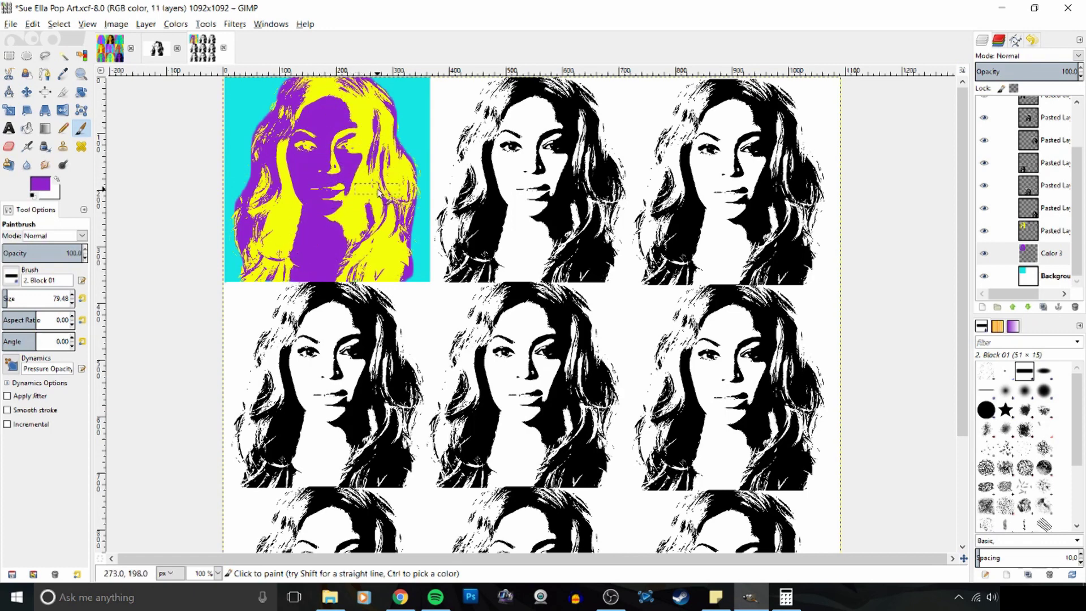
# Zoom out to view the whole nine-tile grid.
pyautogui.press('-')
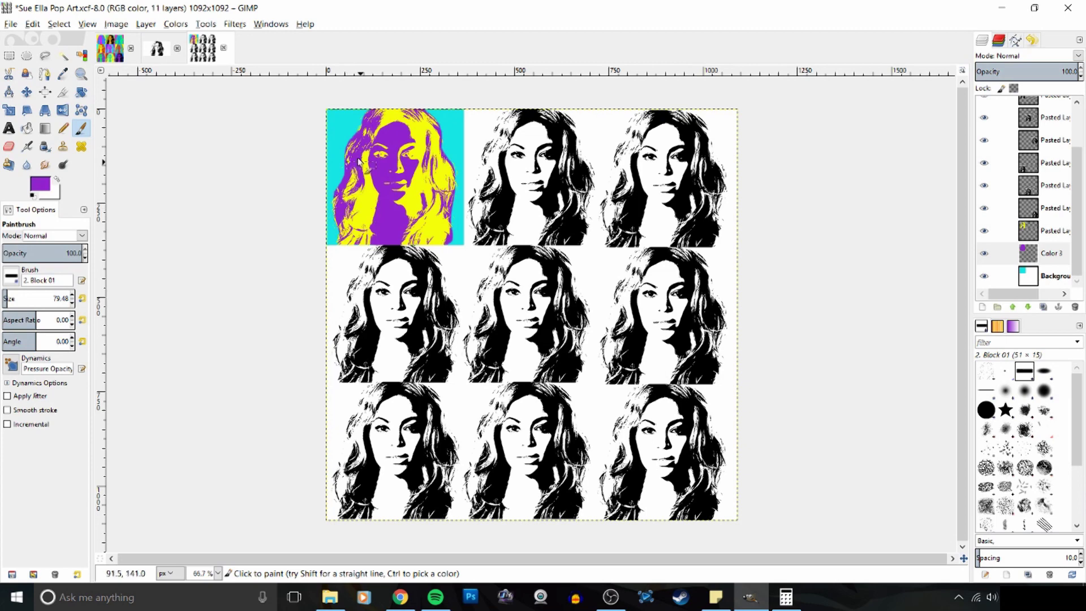